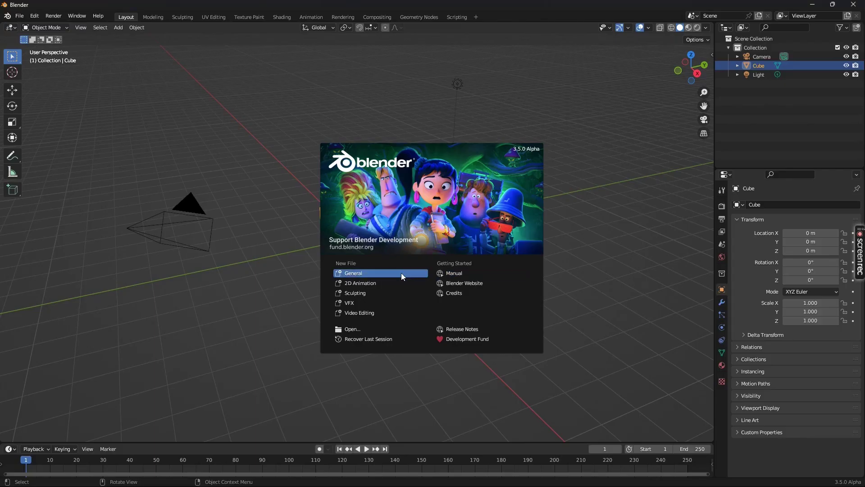
- Start a new General file and delete the default cube and light, keeping only the camera
left_click(363, 272)
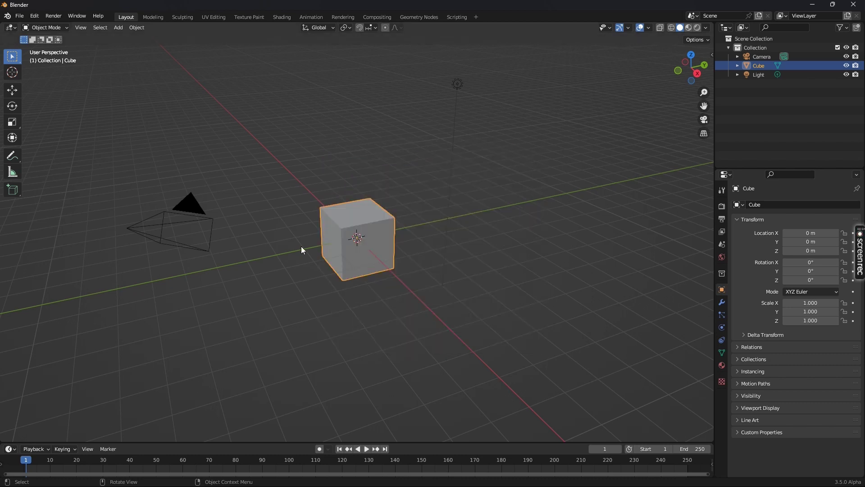
left_click(165, 243)
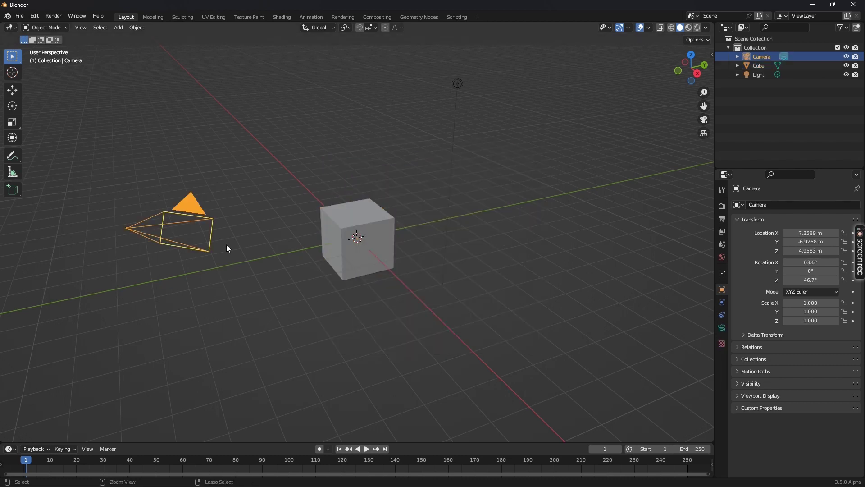
key("ctrl+i")
key("Delete")
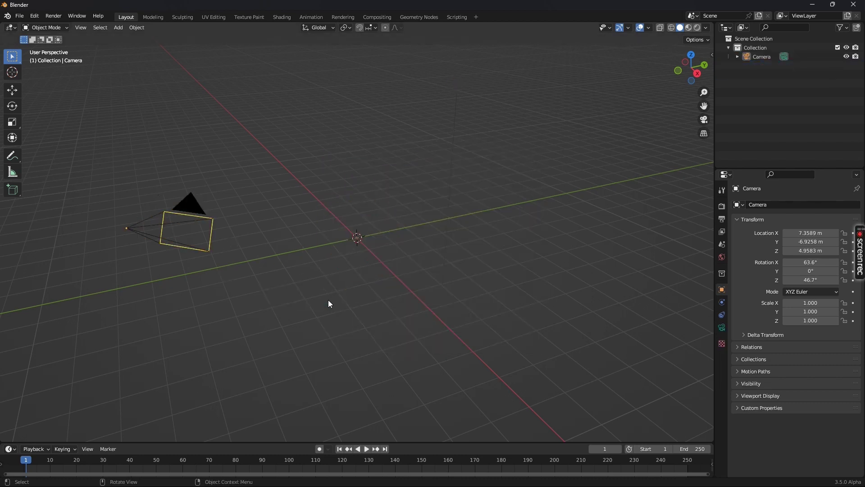
- Search the add-on preferences for "images" to check Import Images as Planes, look at the preference-saving options, and close the preferences
left_click(20, 15)
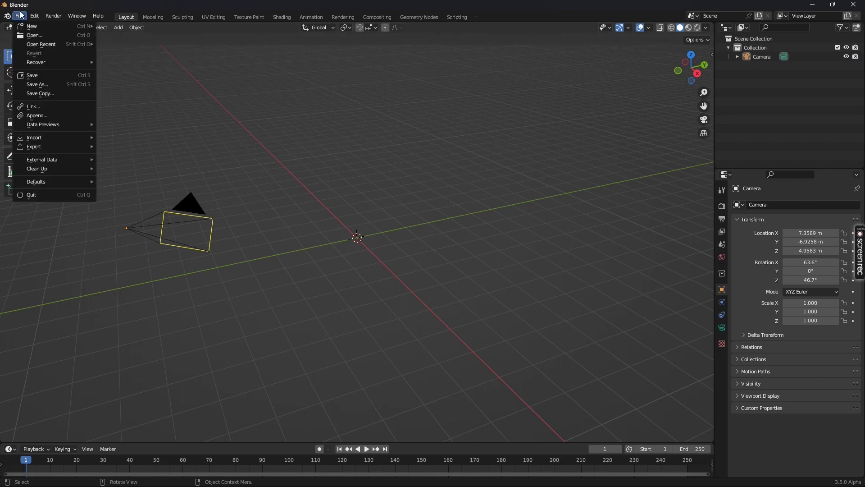
mouse_move(53, 146)
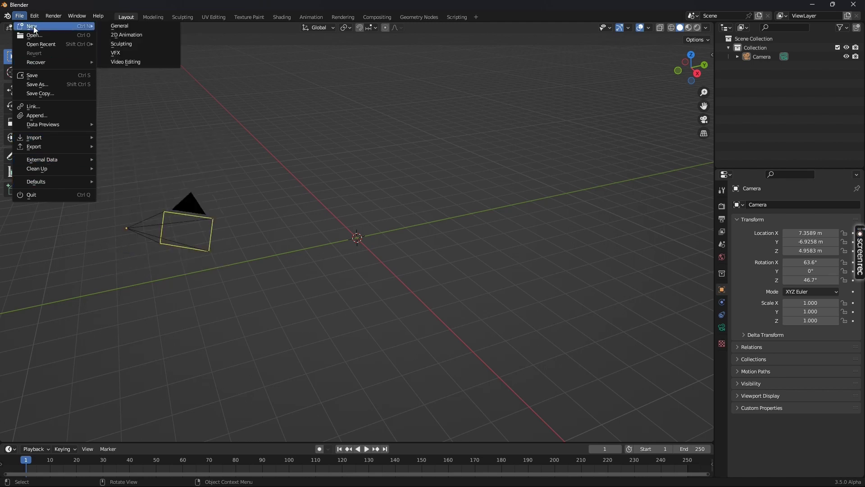
mouse_move(34, 16)
left_click(67, 146)
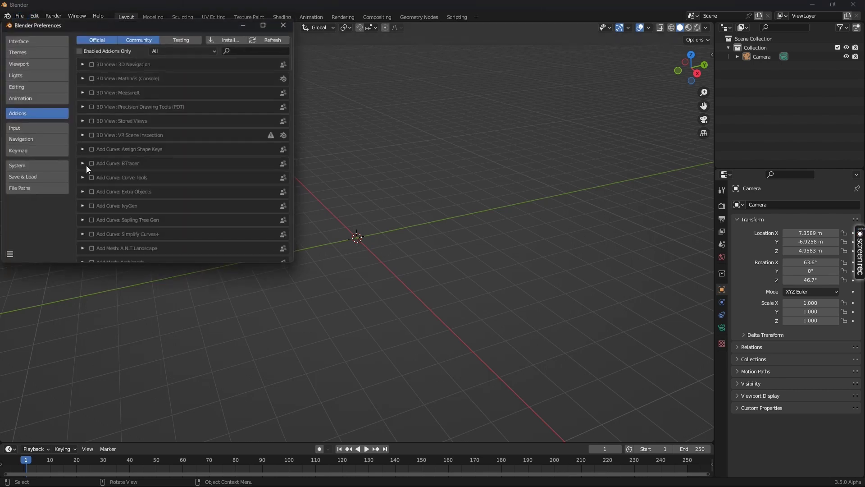
left_click(244, 48)
type("images")
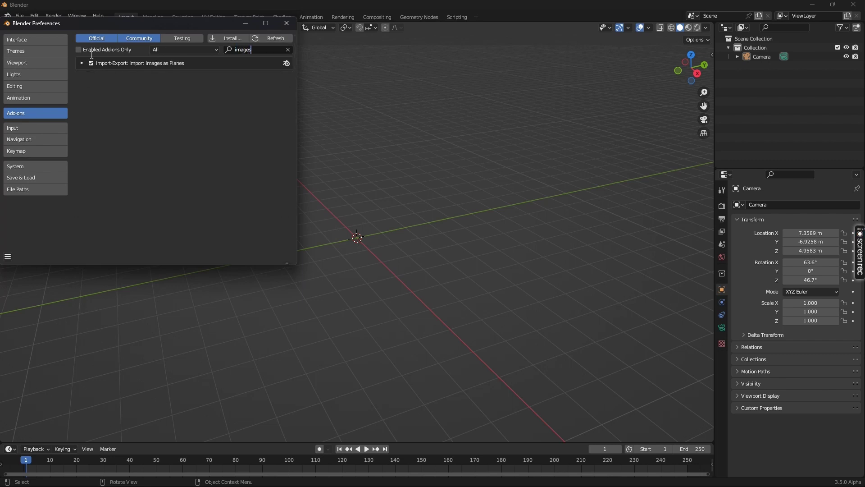
key("Return")
left_click(8, 257)
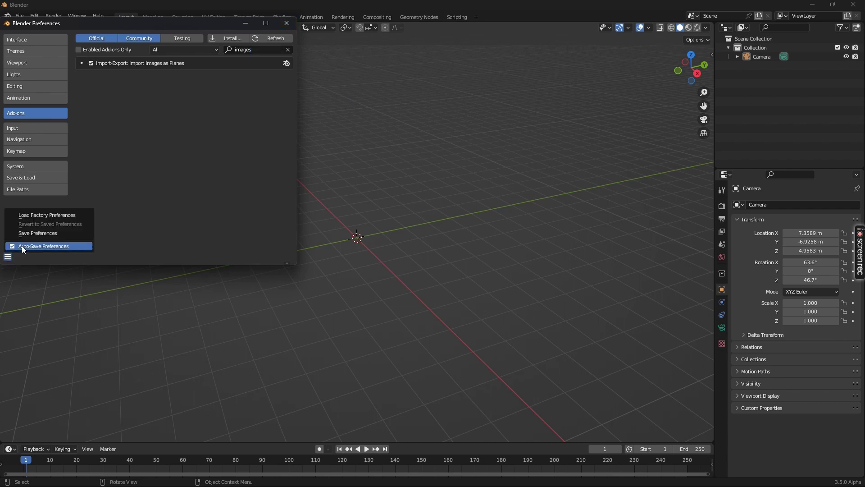
left_click(21, 245)
left_click(283, 28)
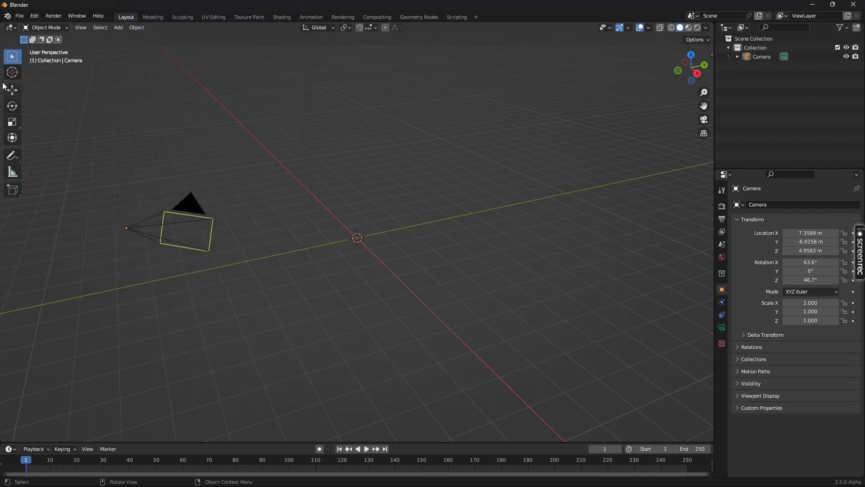
- Import thunderstorm-1565.png from D:\CG-Assets\PNGs\Lightning as an image plane, using Images as Planes
left_click(20, 16)
mouse_move(34, 139)
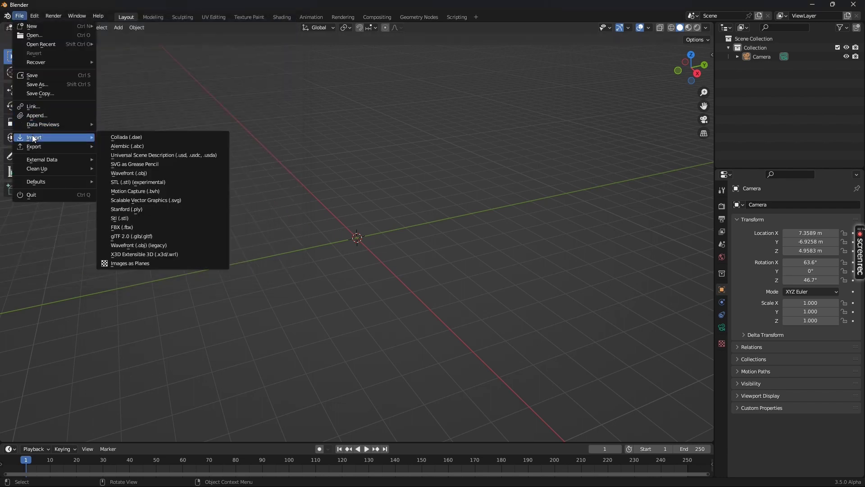
left_click(140, 263)
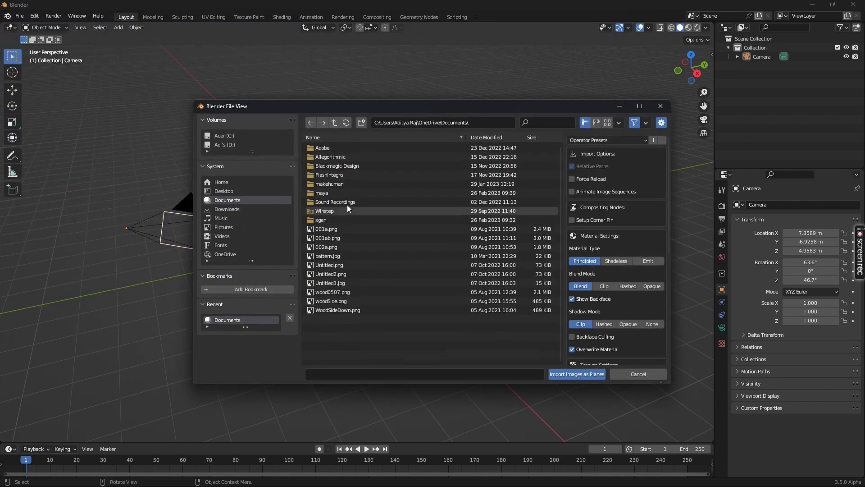
left_click(450, 124)
type("D:\\CG-Assets\\PNGs\\Lightning")
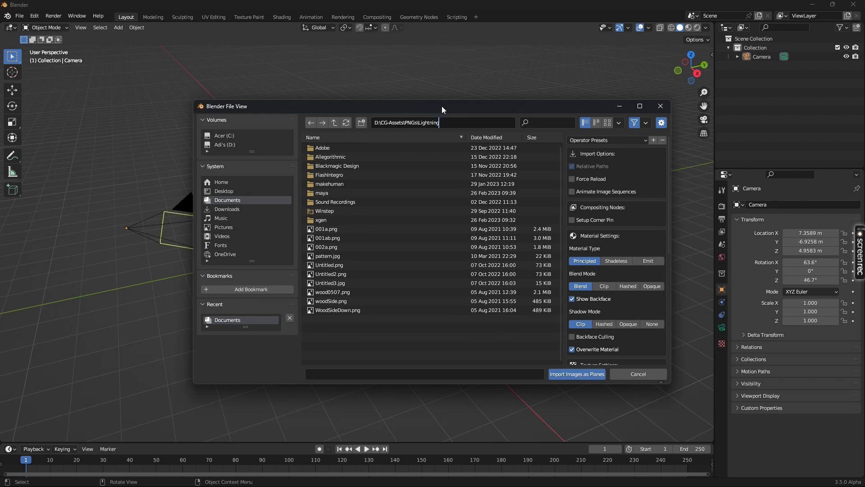
key("Return")
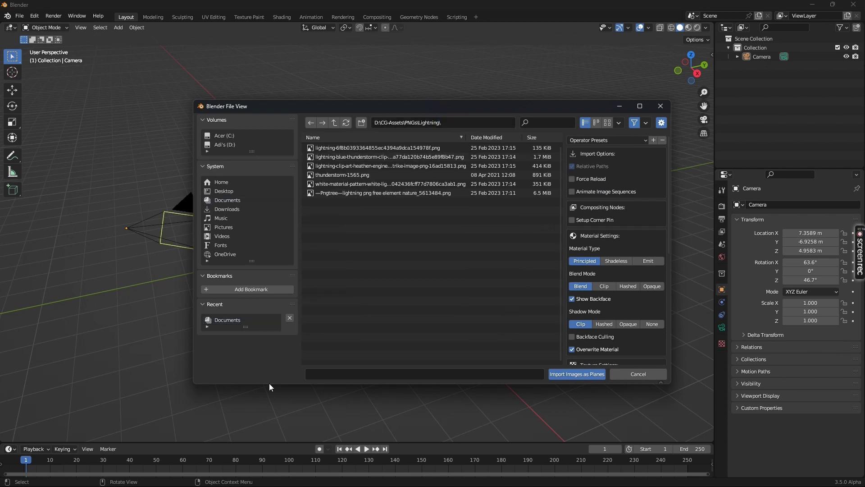
left_click(607, 123)
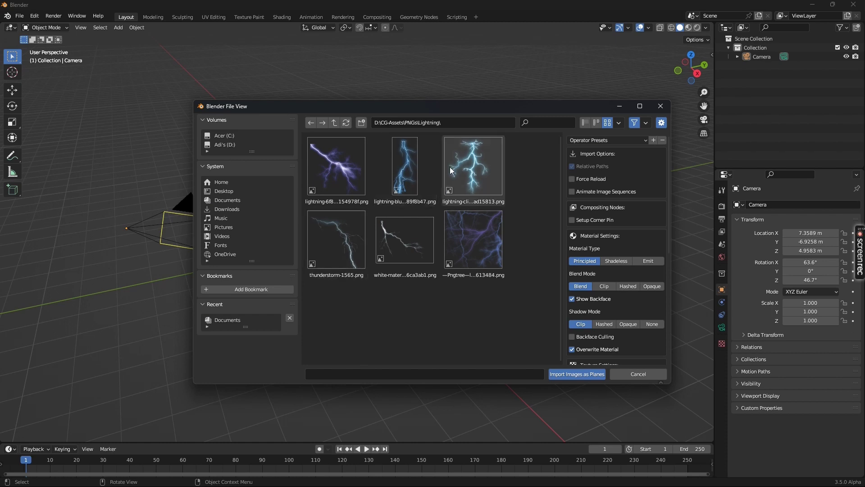
double_click(336, 247)
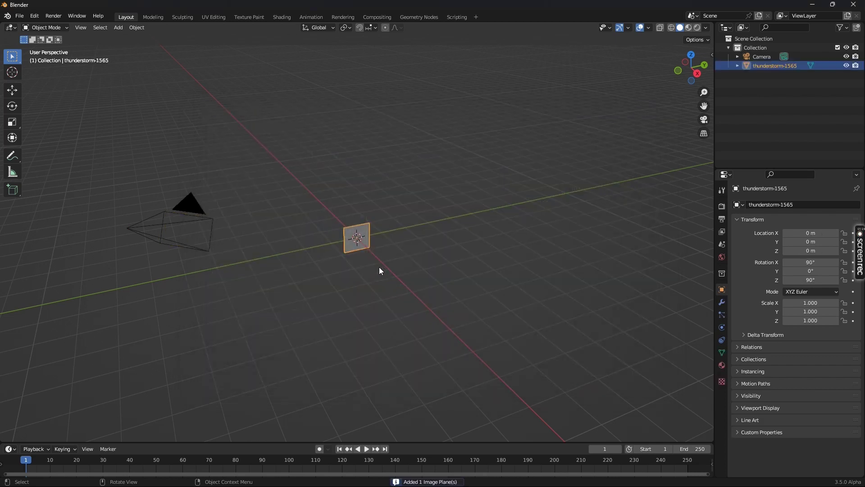
- Align the camera to a right orthographic view that frames the image plane
key("KP_3")
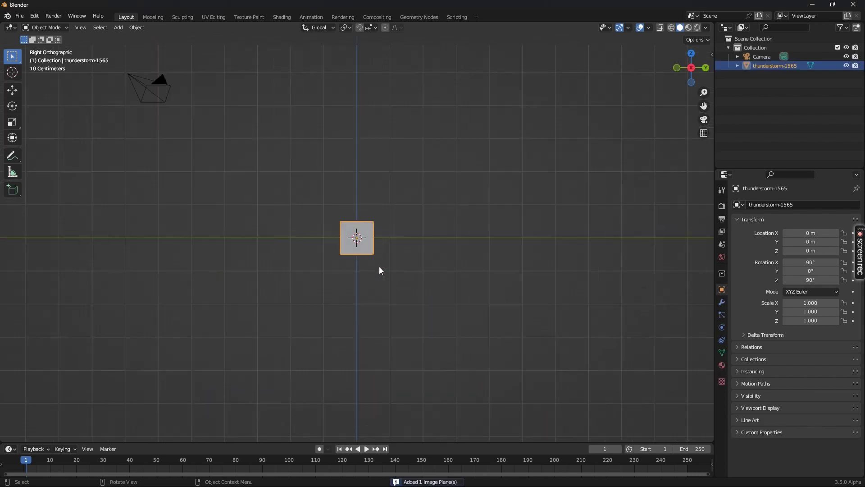
scroll(369, 241, "up", 11)
scroll(452, 280, "up", 1)
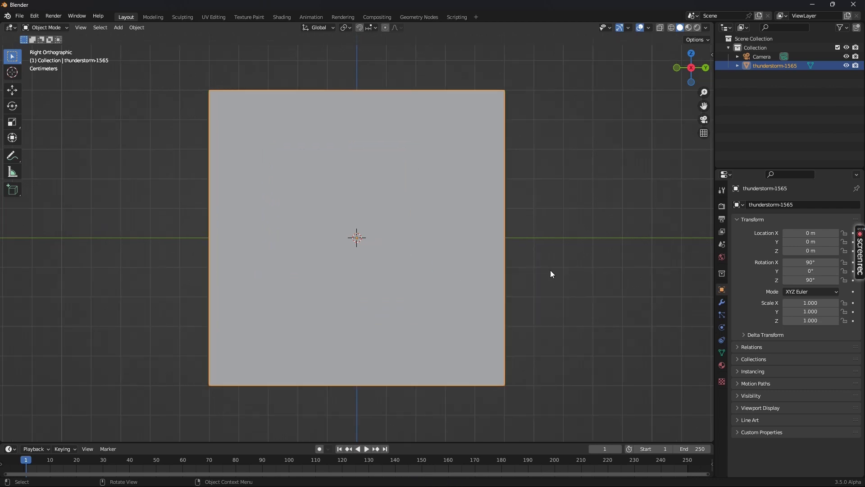
key("KP_0")
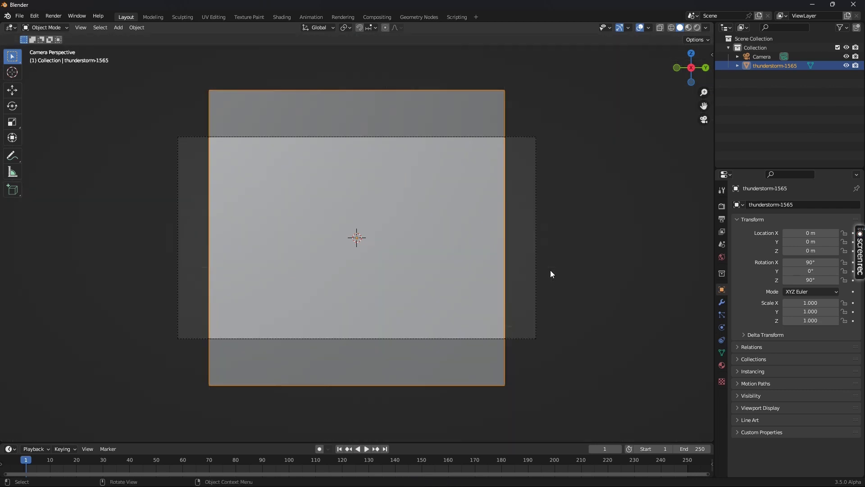
- Change the camera's lens type to Orthographic and reduce its orthographic scale to 2.114
left_click(762, 56)
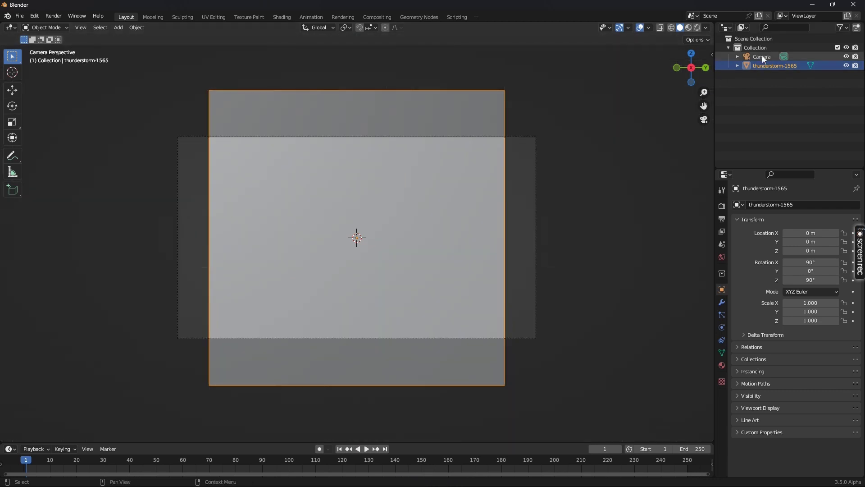
left_click(722, 327)
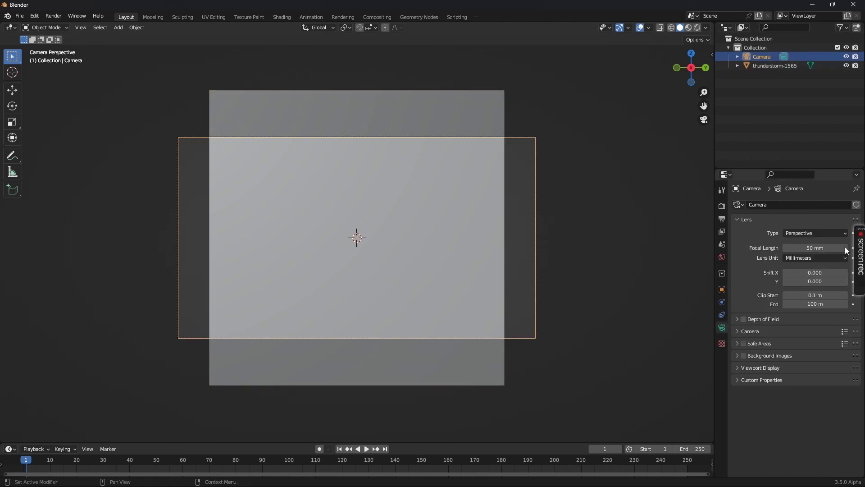
left_click(813, 232)
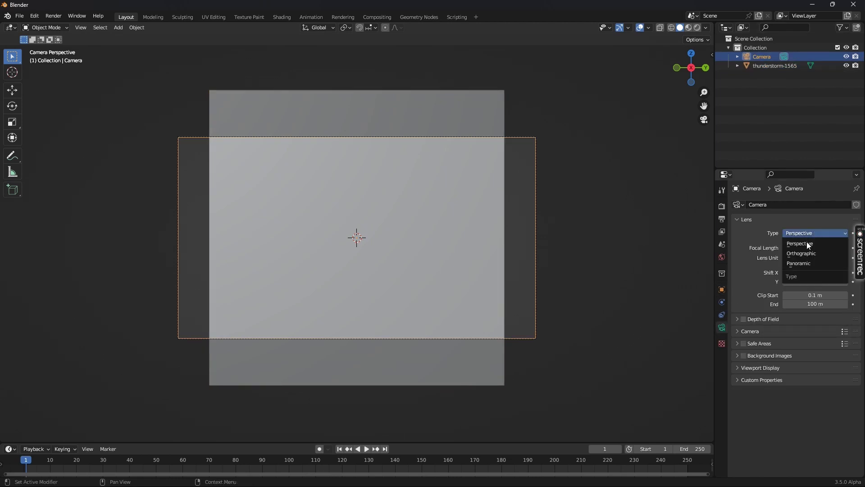
left_click(805, 253)
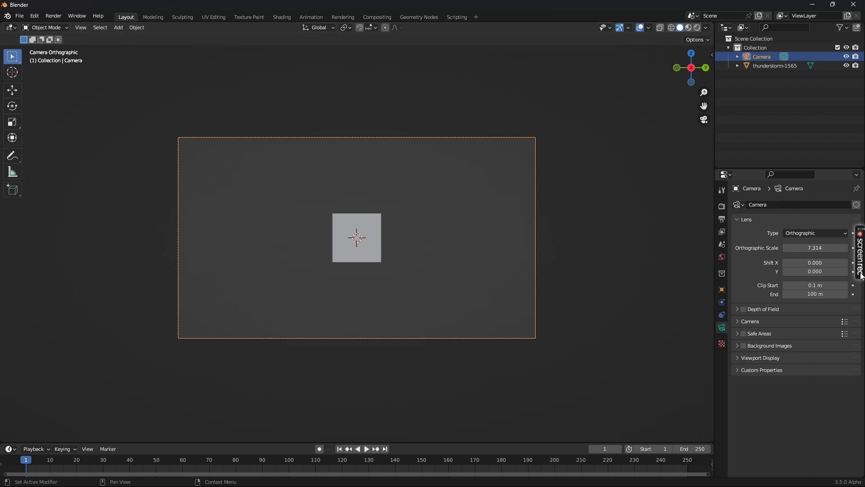
left_click_drag(803, 251, 761, 250)
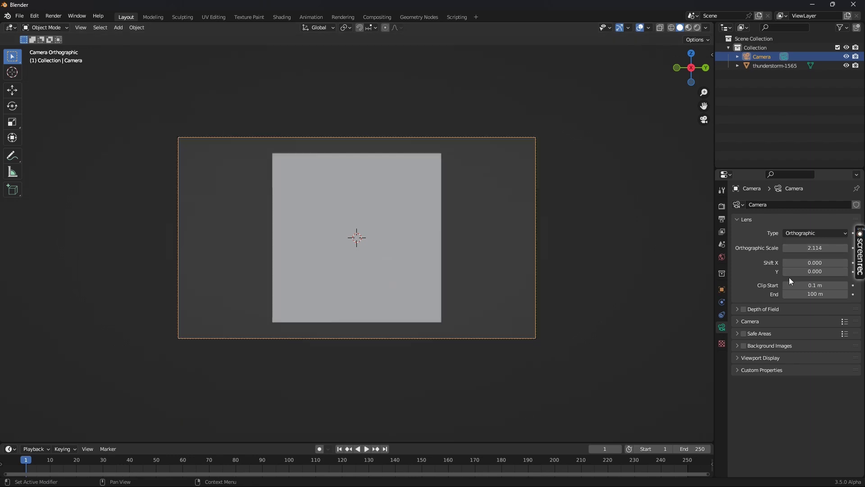
- Set the output resolution to 1024 by 1024 px
left_click(721, 221)
left_click(819, 215)
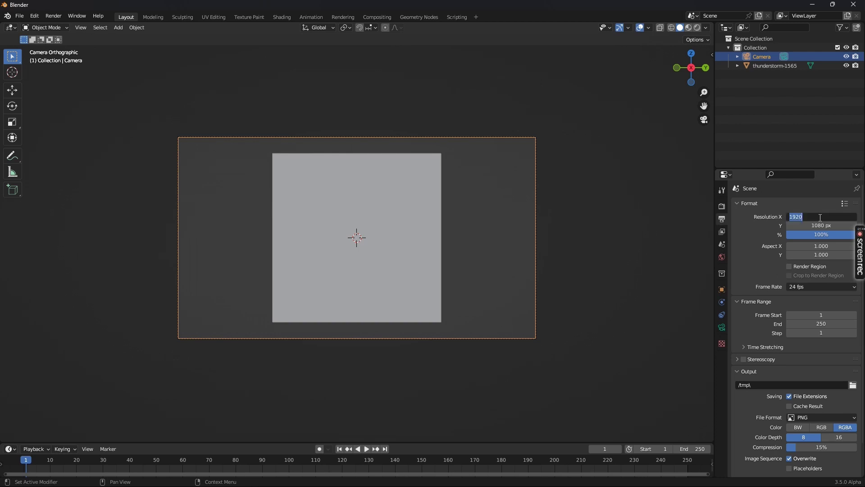
type("1024")
key("Return")
left_click(814, 225)
type("1024")
key("Return")
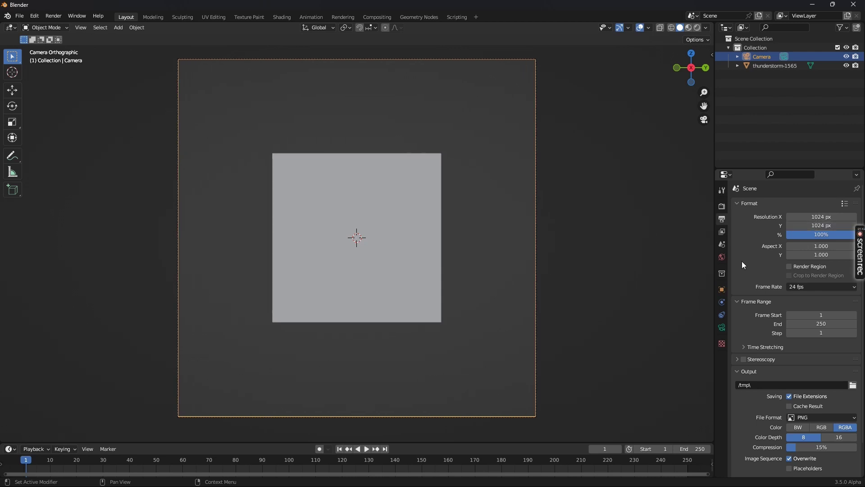
- Reduce the camera's orthographic scale to 0.984 so the image plane fills the frame
left_click(723, 326)
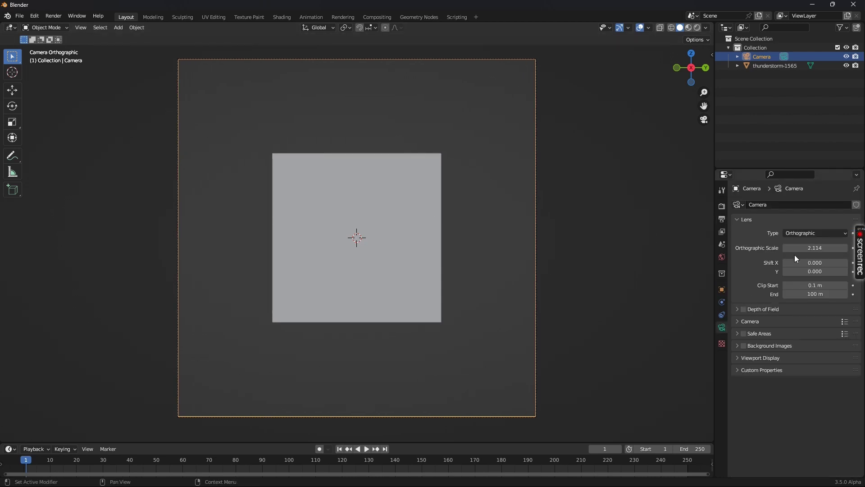
left_click_drag(815, 248, 793, 247)
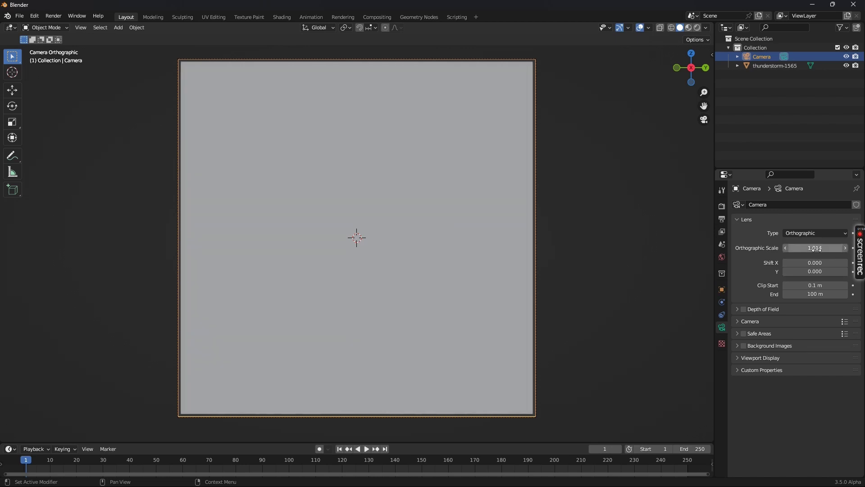
left_click_drag(815, 248, 804, 248)
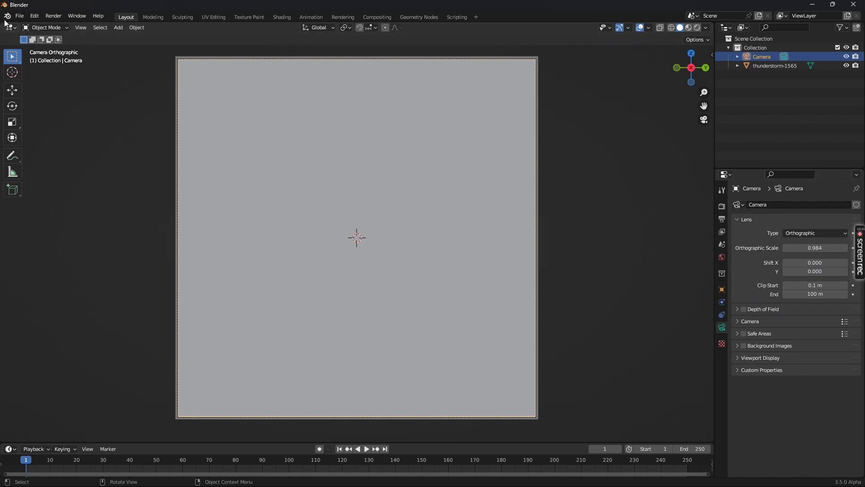
- Split the 3D viewport in two with one half in rendered shading, and set the render engine to Cycles
left_click_drag(3, 32, 687, 378)
scroll(694, 30, "down", 4)
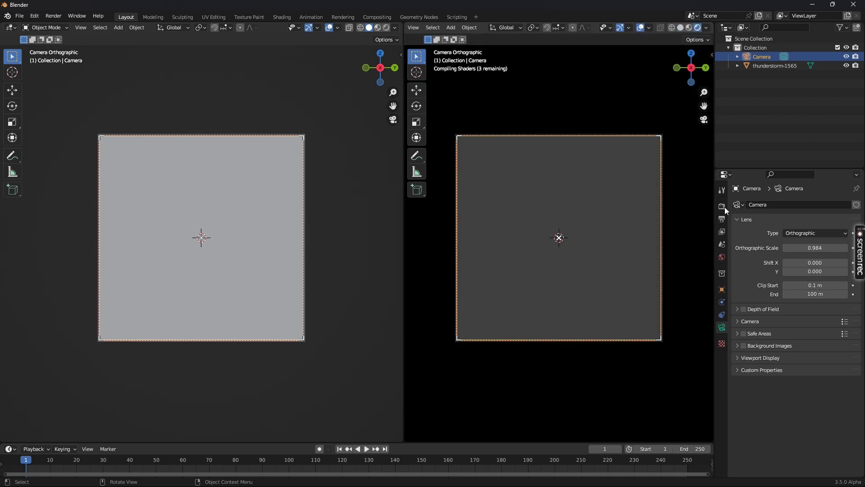
left_click(723, 206)
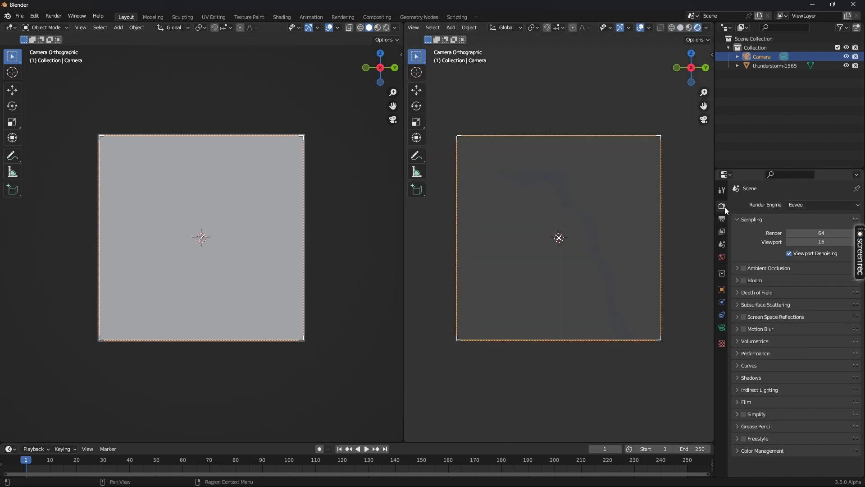
left_click(818, 204)
left_click(796, 236)
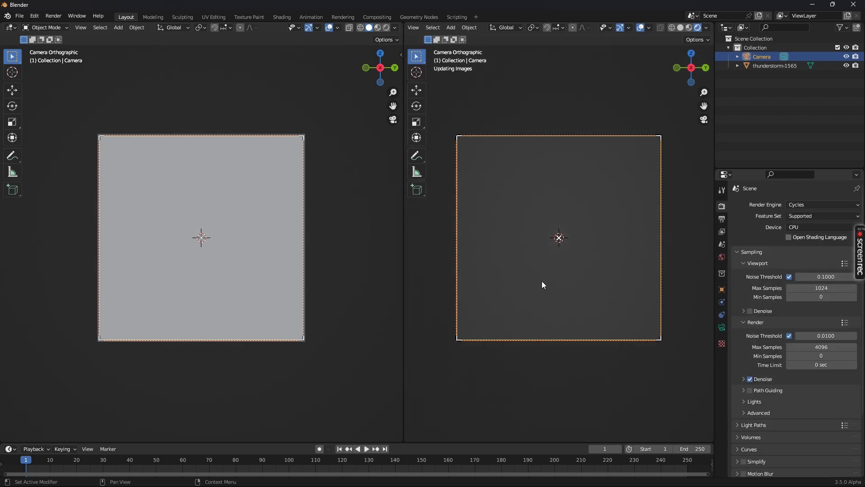
- Turn the solid-shaded viewport into a Shader Editor and hide its sidebar
left_click(10, 27)
left_click(72, 112)
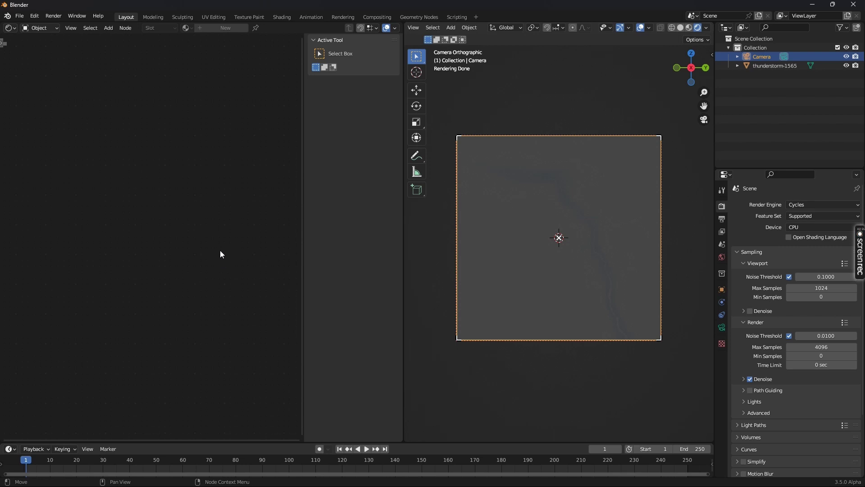
key("n")
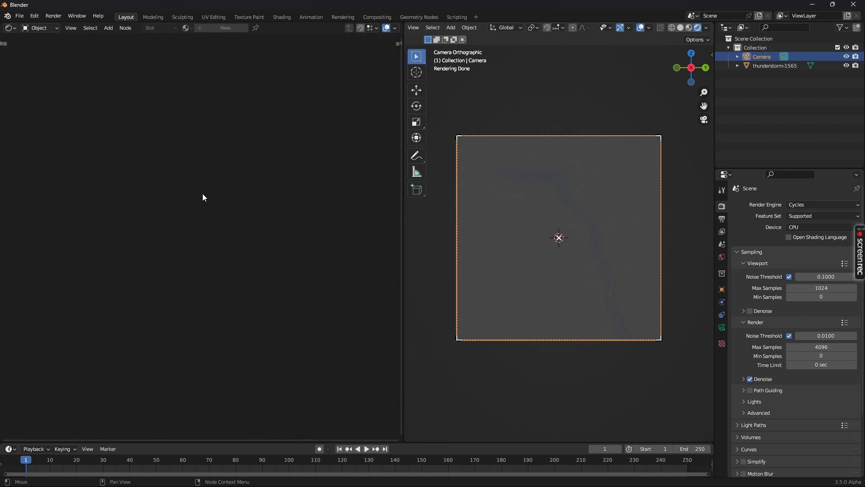
- Select the image plane and move its thunderstorm-1565.png texture node clear of the Principled BSDF node
left_click(544, 225)
scroll(288, 333, "up", 4)
key("alt+a")
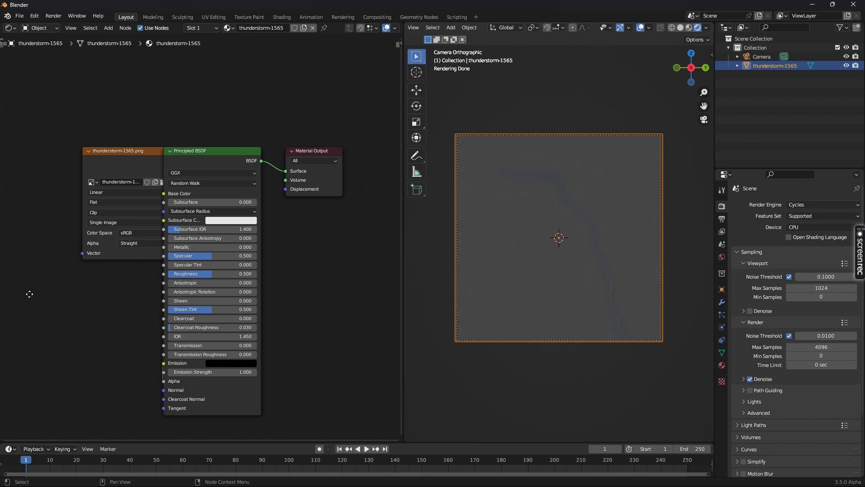
scroll(29, 293, "down", 2)
left_click_drag(140, 181, 83, 262)
scroll(158, 224, "up", 2)
scroll(255, 307, "up", 2)
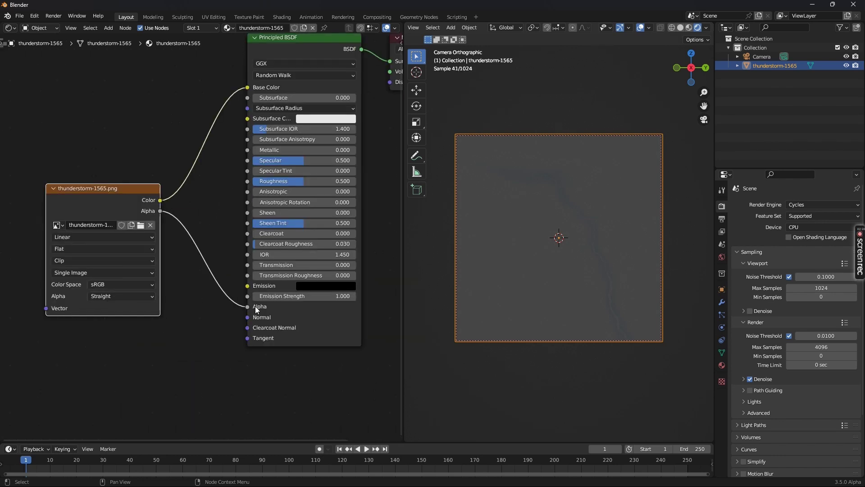
- Set the Principled BSDF's emission color to white and its emission strength to 2
left_click(319, 286)
left_click(378, 154)
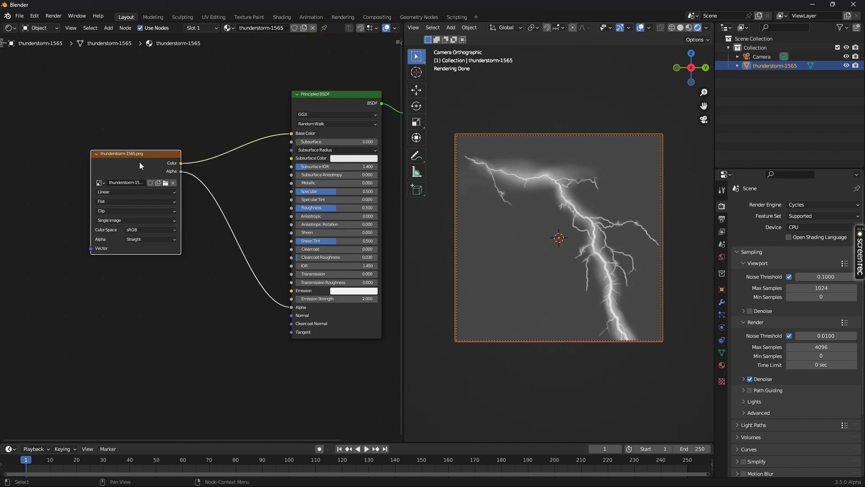
scroll(146, 318, "down", 2)
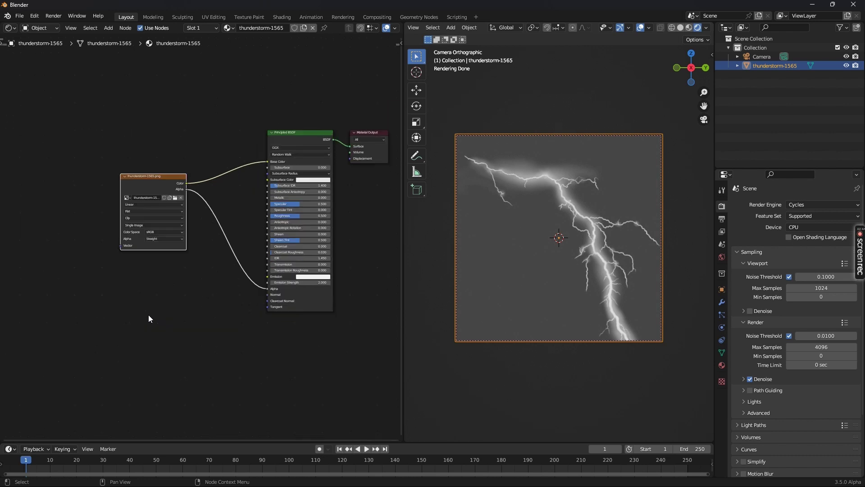
- Find the Node Wrangler add-on in the preferences with the search term "node" and enable it
left_click(144, 185)
left_click(35, 16)
left_click(66, 146)
left_click(283, 53)
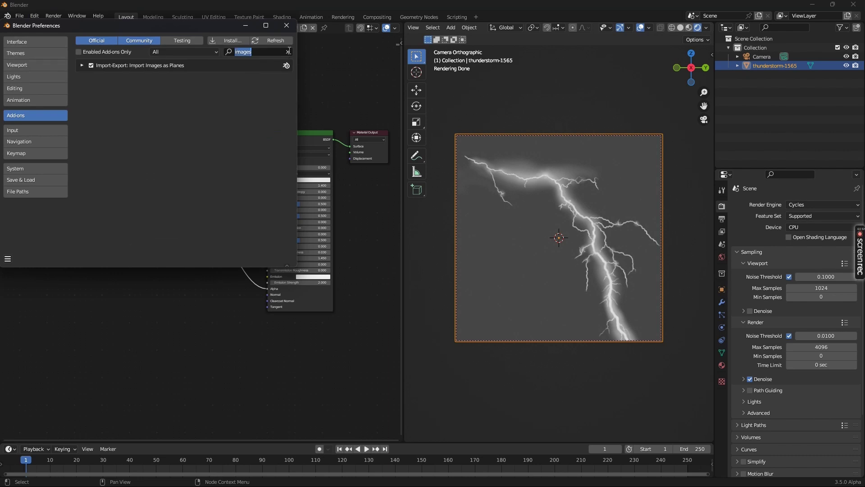
type("node")
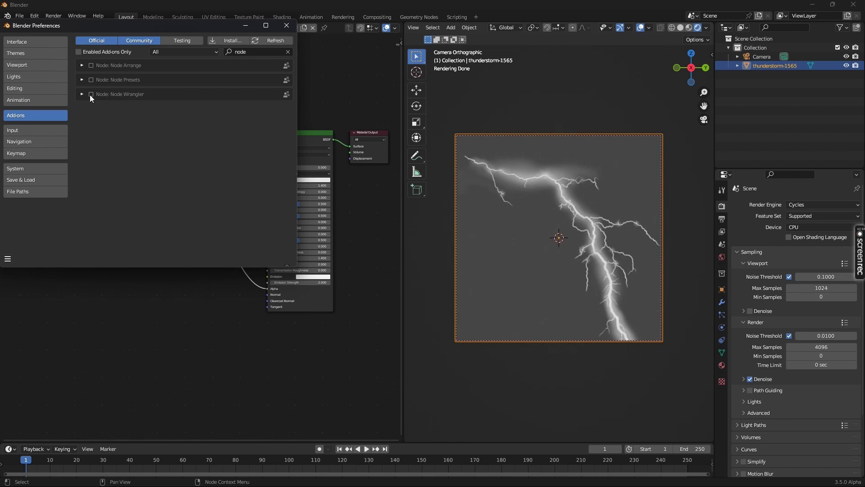
left_click(288, 25)
- Add connected Texture Coordinate and Mapping nodes to the thunderstorm-1565.png texture node using Node Wrangler
key("ctrl+t")
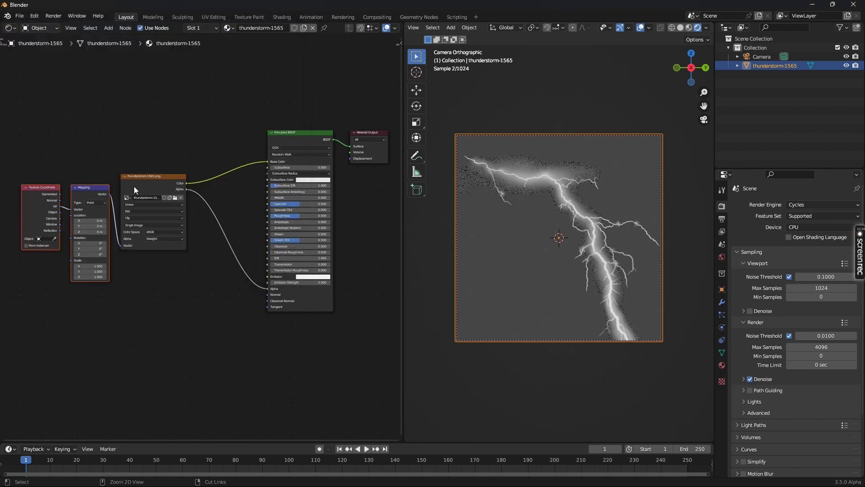
middle_click_drag(137, 189, 164, 171)
left_click_drag(163, 172, 170, 173)
left_click(210, 320)
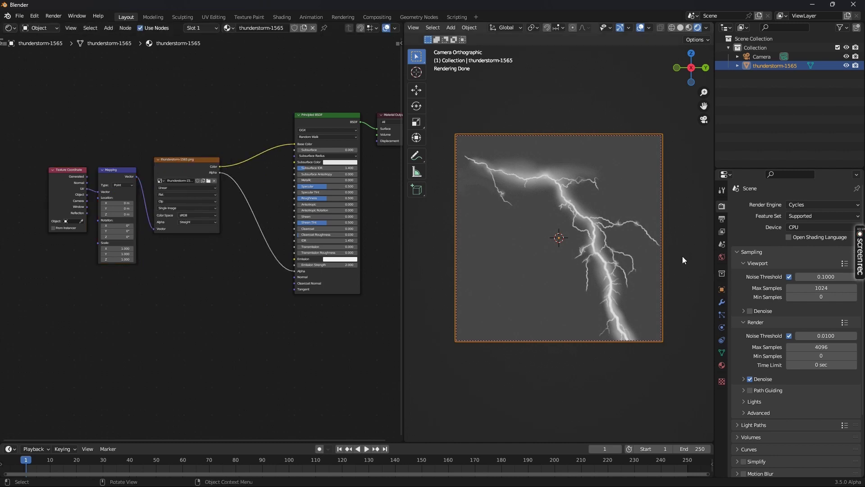
- Limit the Cycles viewport max samples to 32
left_click(812, 288)
type("32")
key("Return")
- Insert a ColorRamp node between the image texture's Alpha output and the Principled BSDF's Alpha input
key("shift+a")
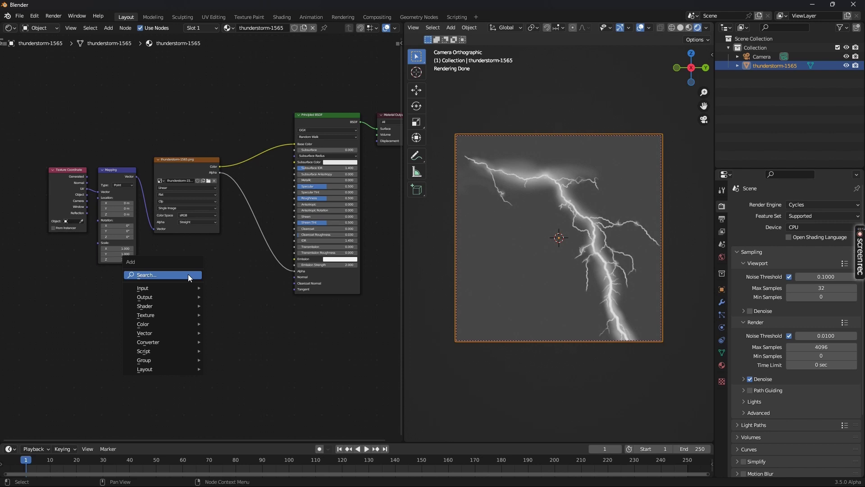
left_click(188, 275)
type("col")
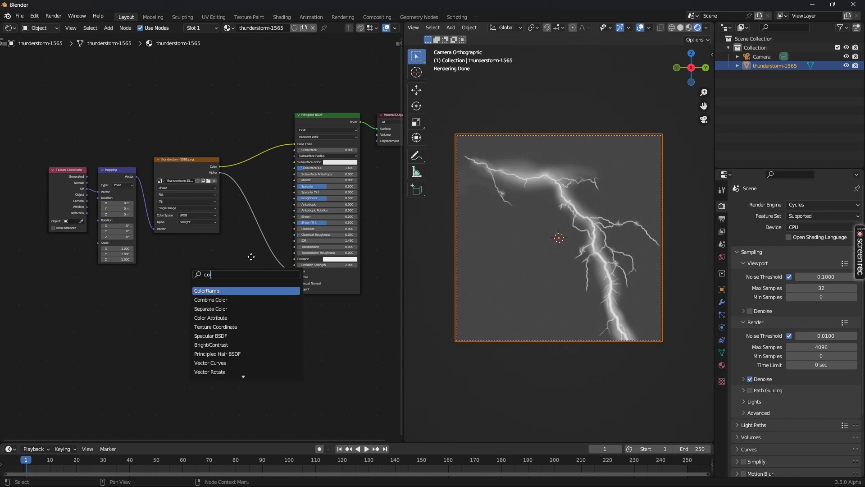
key("Return")
left_click(324, 319)
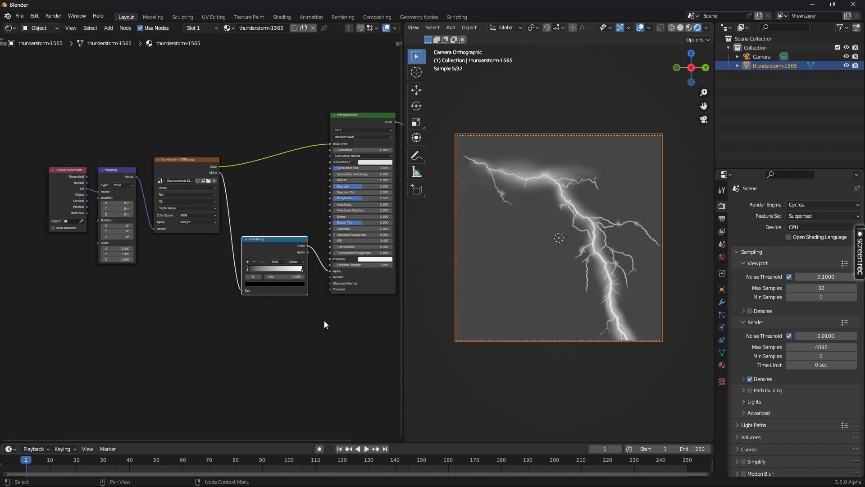
- Set the ColorRamp's interpolation to Constant and move its white stop to position 0.218
scroll(324, 324, "up", 2)
scroll(291, 345, "up", 3)
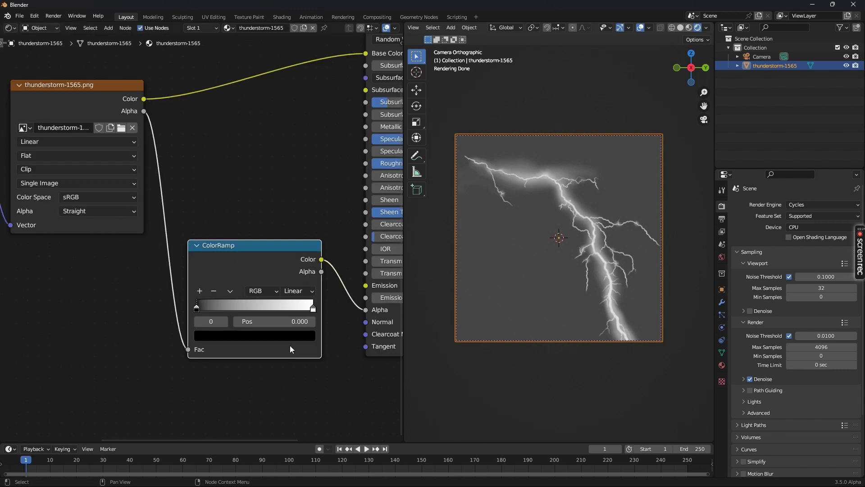
middle_click_drag(314, 355, 288, 272)
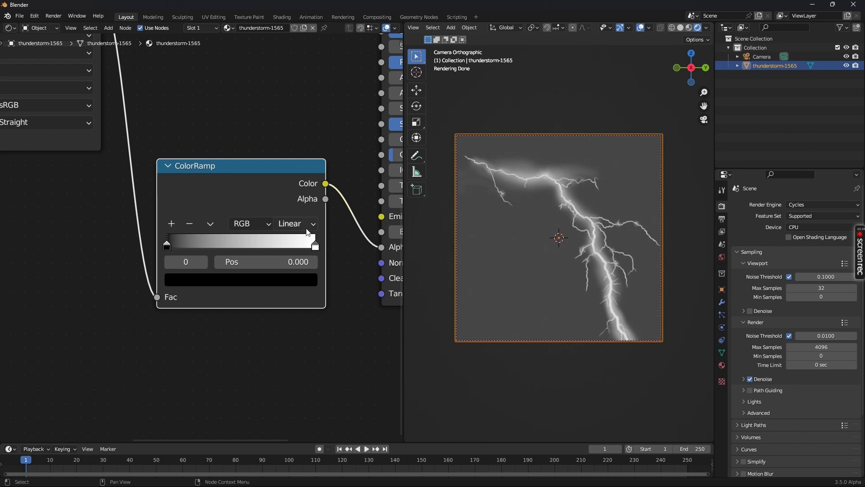
left_click(301, 223)
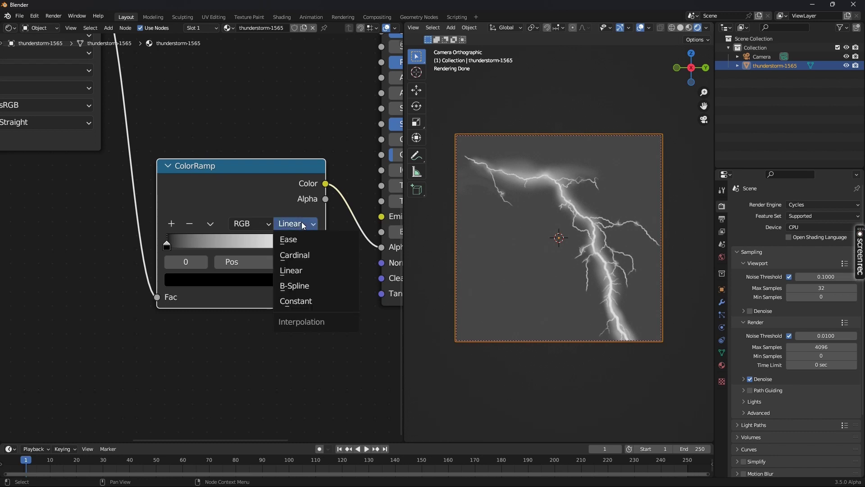
left_click(307, 302)
left_click_drag(314, 247, 197, 257)
- Move the ColorRamp's black stop to position 0.136 and add another black stop at 0.336 beyond the white one
scroll(185, 358, "up", 2)
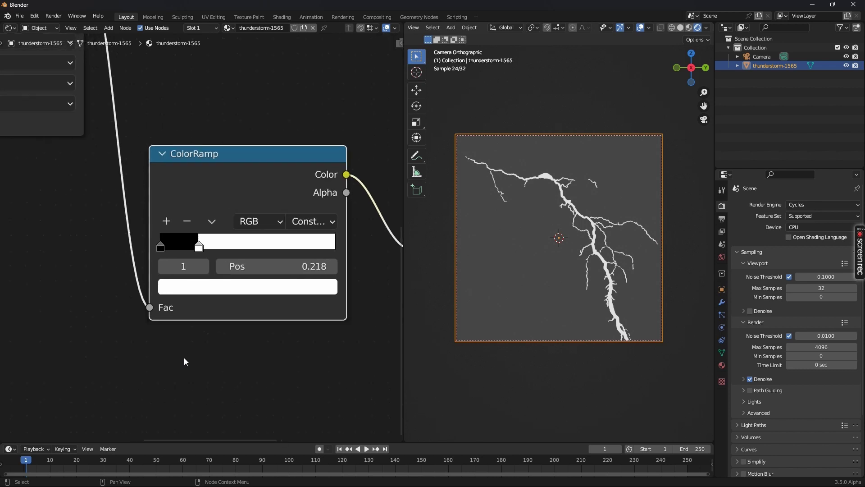
left_click(153, 255)
left_click_drag(153, 255, 189, 255)
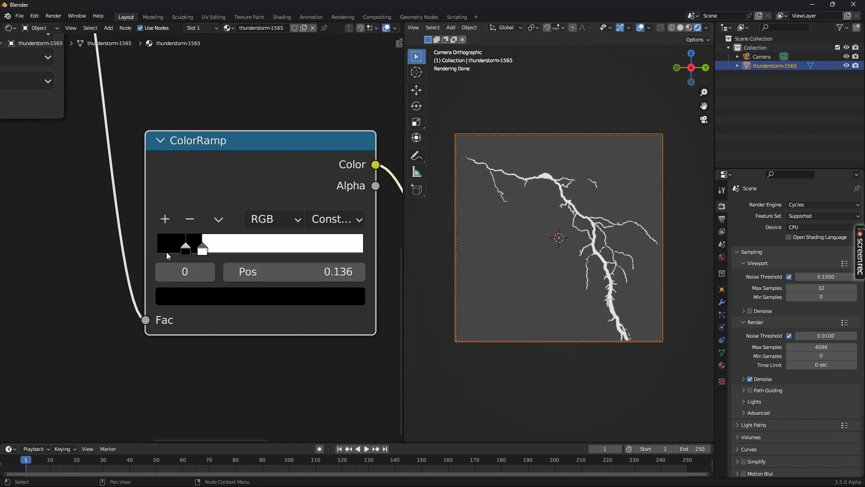
left_click(194, 248, "ctrl")
left_click_drag(196, 250, 212, 250)
left_click_drag(218, 251, 236, 250)
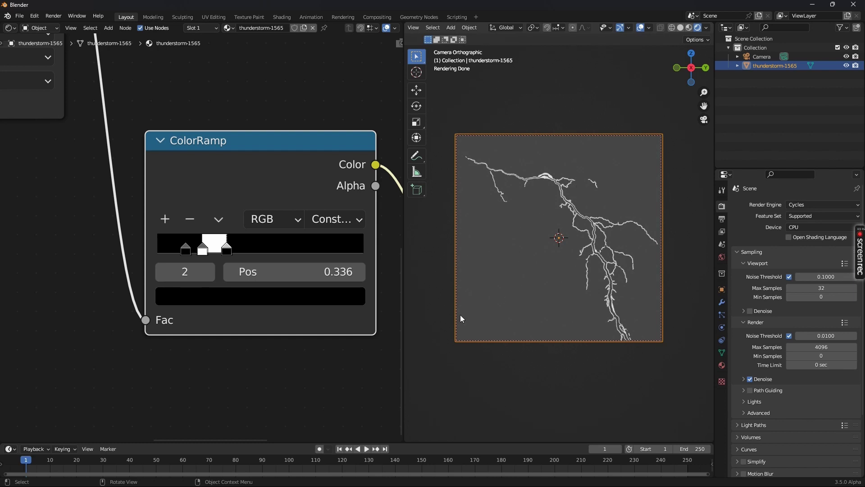
- Widen the white band of the ColorRamp by moving its white stop to position 0.177
scroll(229, 376, "down", 5)
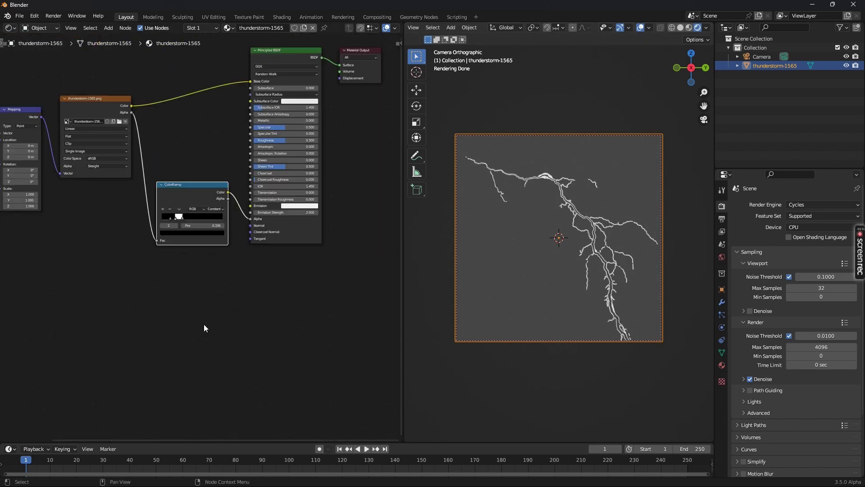
middle_click_drag(204, 328, 223, 318)
scroll(214, 298, "up", 6)
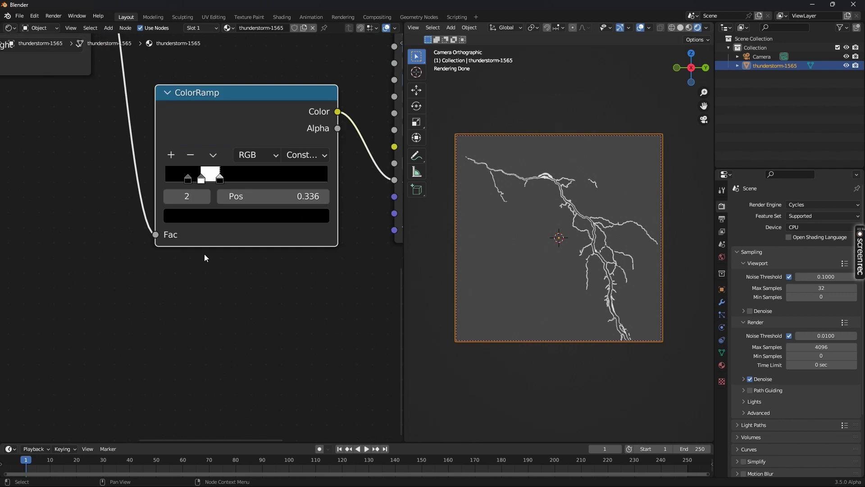
left_click_drag(258, 312, 251, 318)
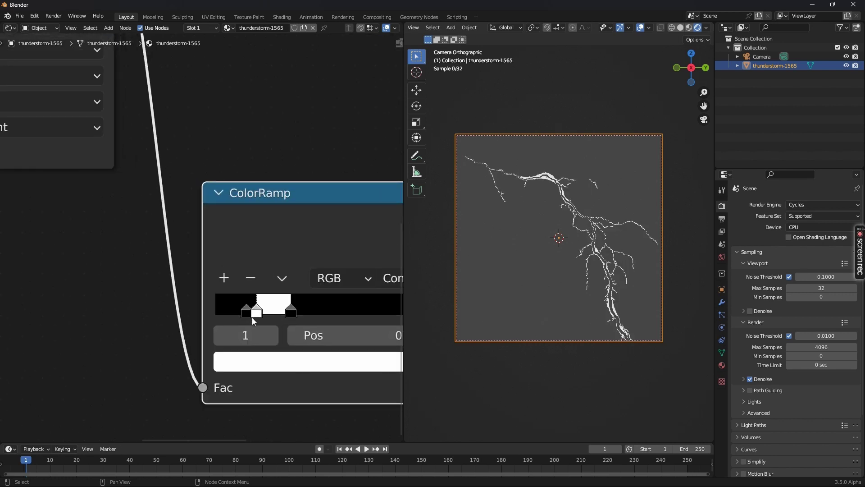
scroll(114, 369, "down", 2)
scroll(115, 369, "down", 3)
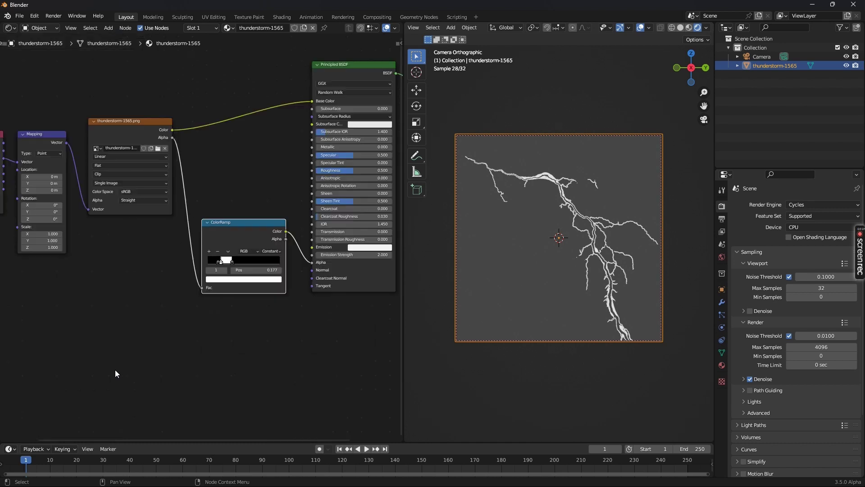
- Move the Texture Coordinate and Mapping nodes together down and away from the image texture node
middle_click_drag(133, 371, 185, 321)
scroll(201, 316, "down", 1)
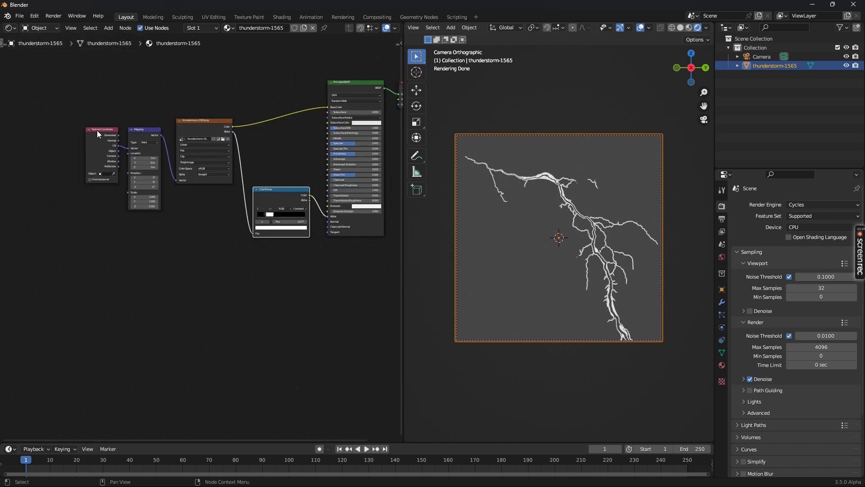
scroll(132, 151, "up", 2)
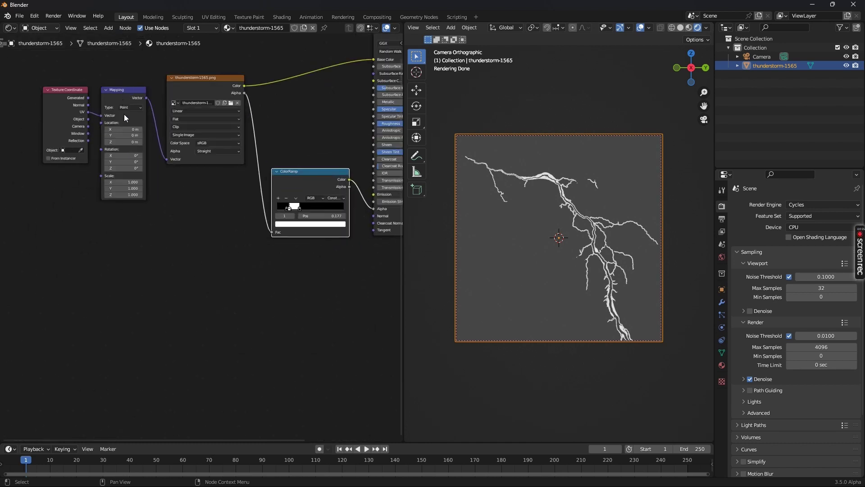
left_click_drag(18, 62, 142, 138)
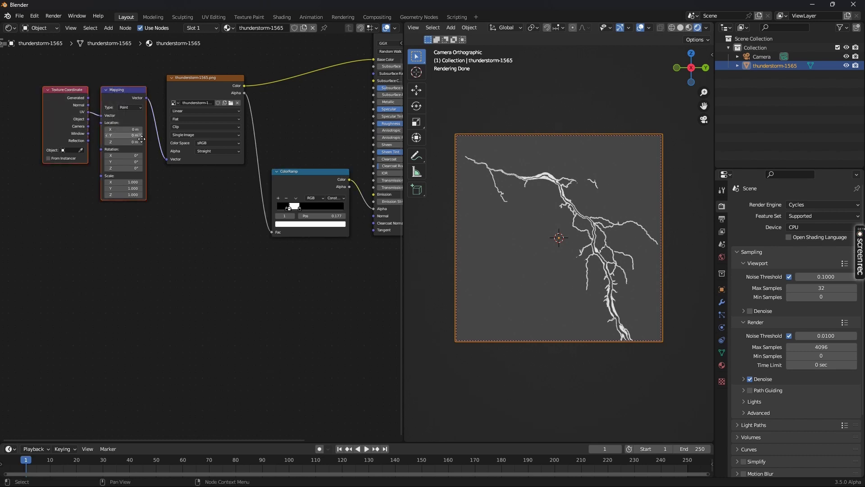
key("g")
left_click(91, 237)
left_click(158, 278)
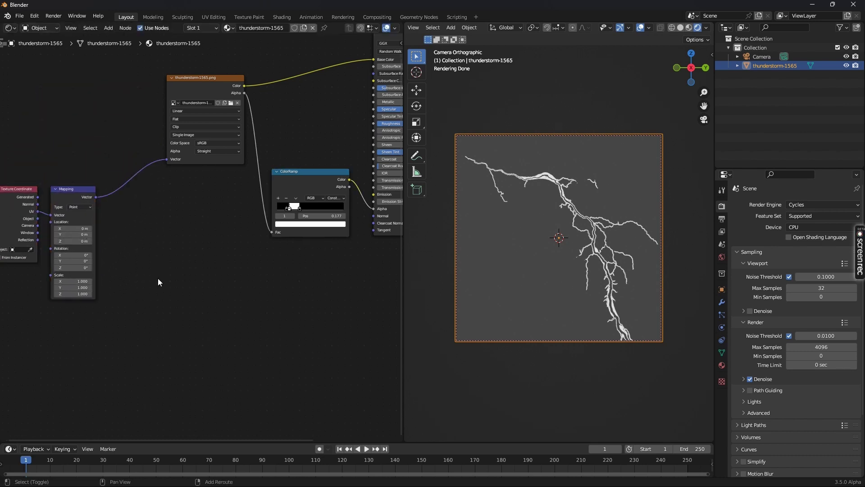
- Add a Separate XYZ node beside the Mapping node and connect the Mapping Vector output to its Vector input
key("shift+a")
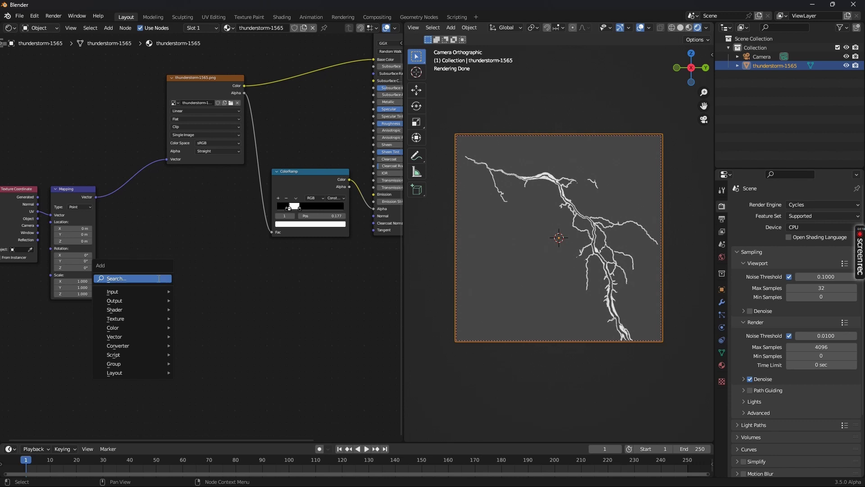
left_click(158, 278)
type("se")
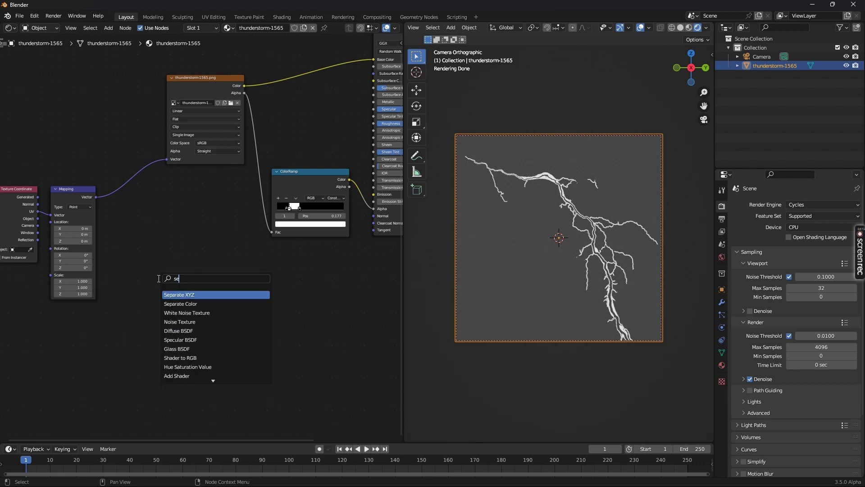
key("Return")
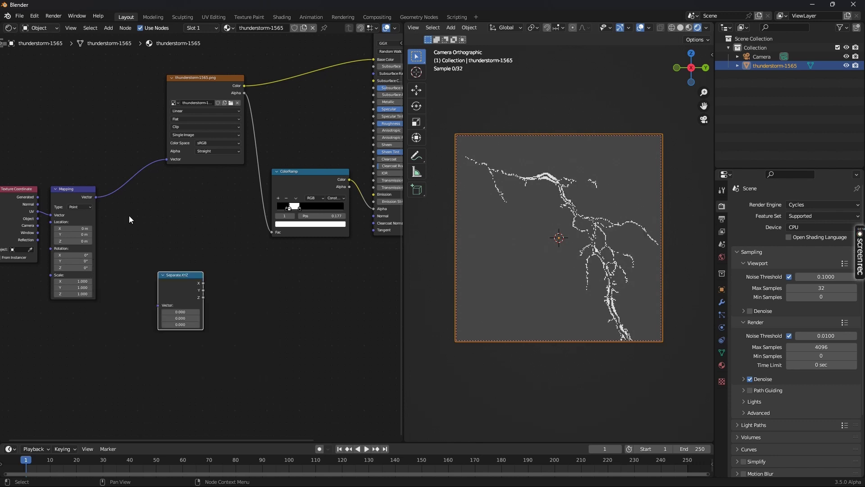
left_click(102, 199)
left_click_drag(96, 197, 147, 256)
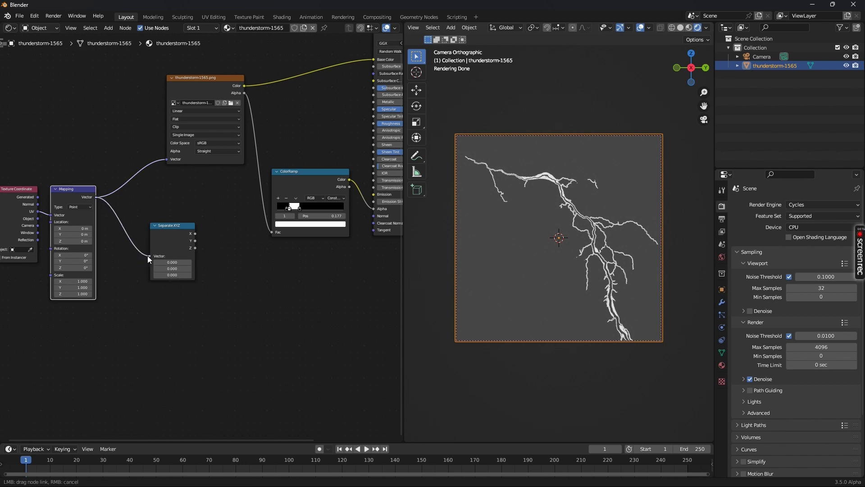
left_click_drag(209, 251, 209, 251)
scroll(209, 251, "up", 1)
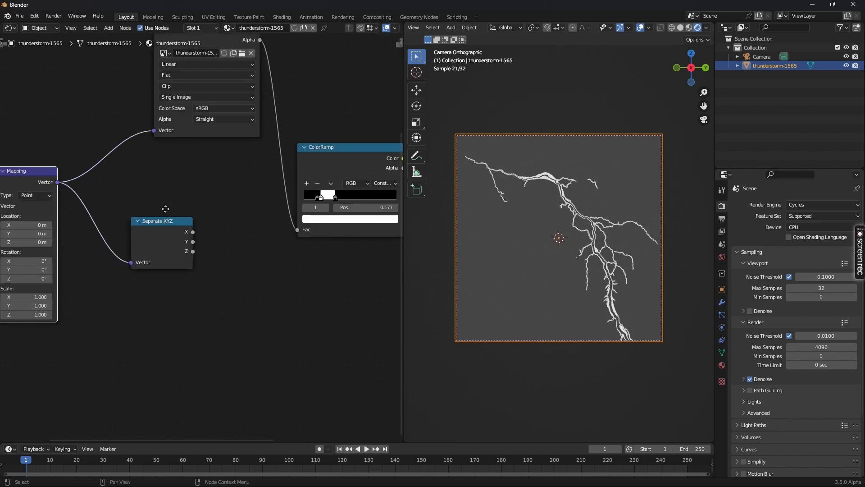
- Duplicate the ColorRamp node below the original and connect the Separate XYZ node's Y output to the copy's Fac input
middle_click_drag(243, 258, 168, 206)
scroll(168, 206, "down", 1)
left_click(249, 139)
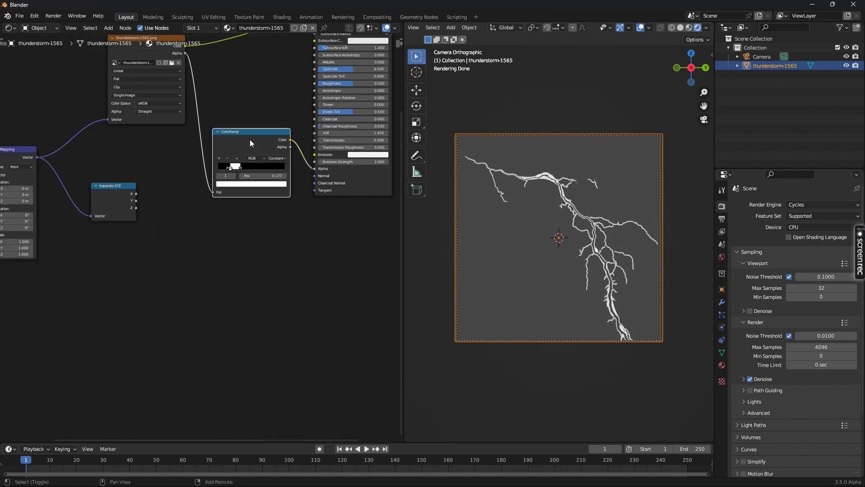
key("shift+d")
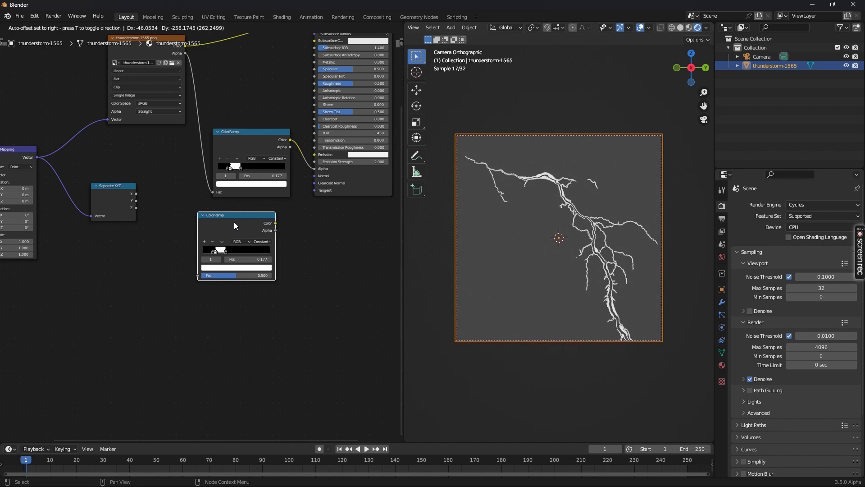
left_click(234, 222)
scroll(196, 237, "up", 2)
left_click_drag(112, 187, 209, 291)
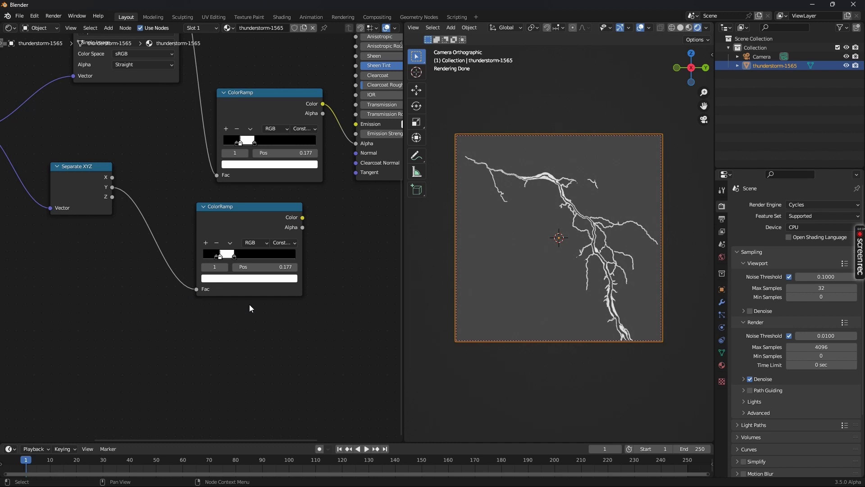
- With the duplicated ColorRamp previewed on the plane, remove its last black stop and move the white stop to position 0.727
left_click(258, 220, "ctrl+shift")
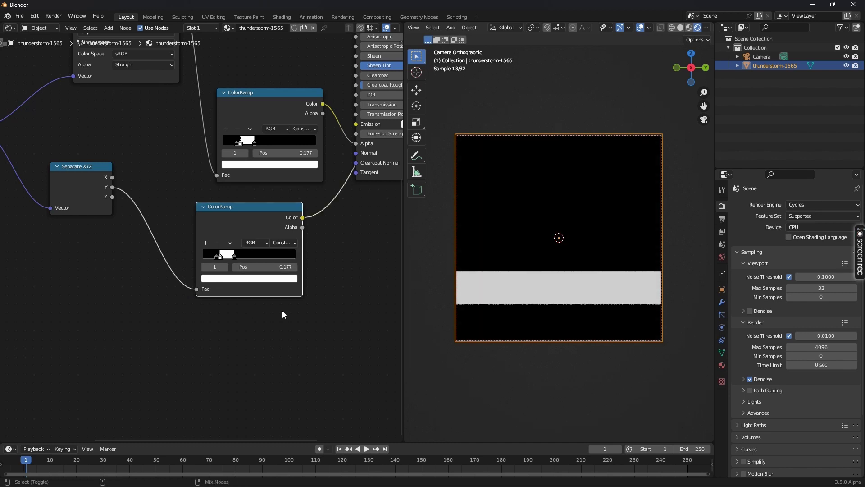
left_click(234, 256)
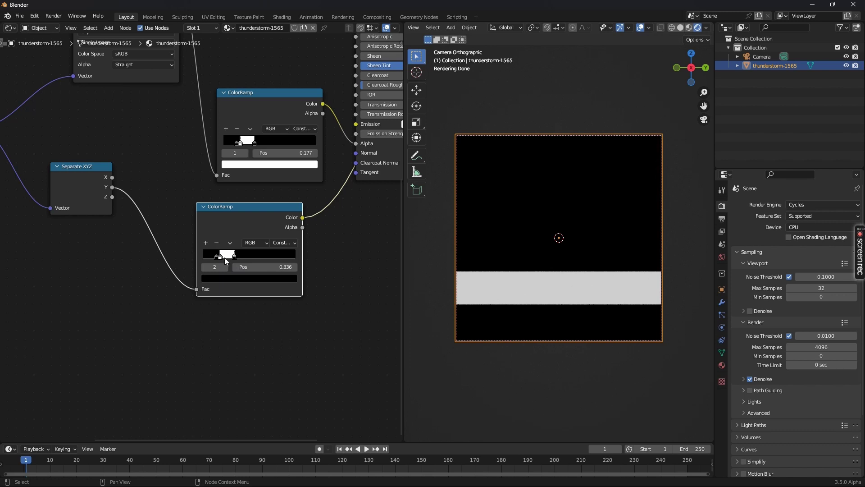
left_click(216, 243)
left_click_drag(235, 258, 269, 271)
- Move the image texture node and the upper ColorRamp node farther from the Principled BSDF to make room
scroll(329, 270, "down", 3)
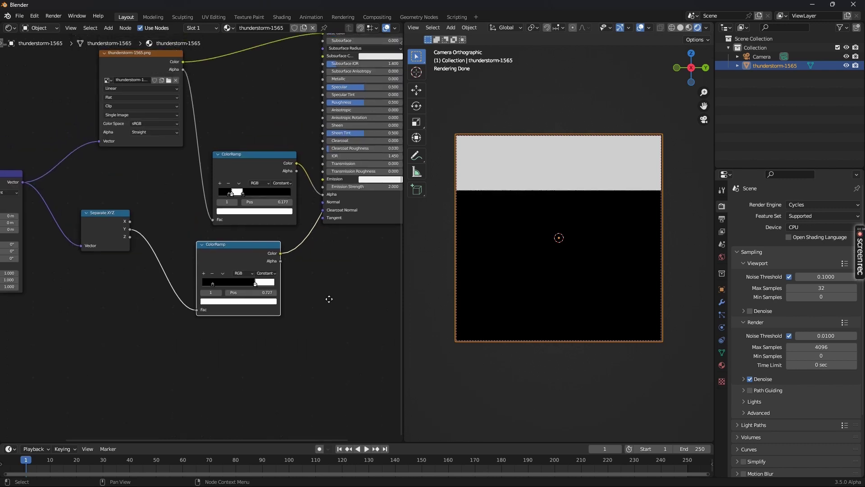
left_click_drag(258, 179, 232, 176)
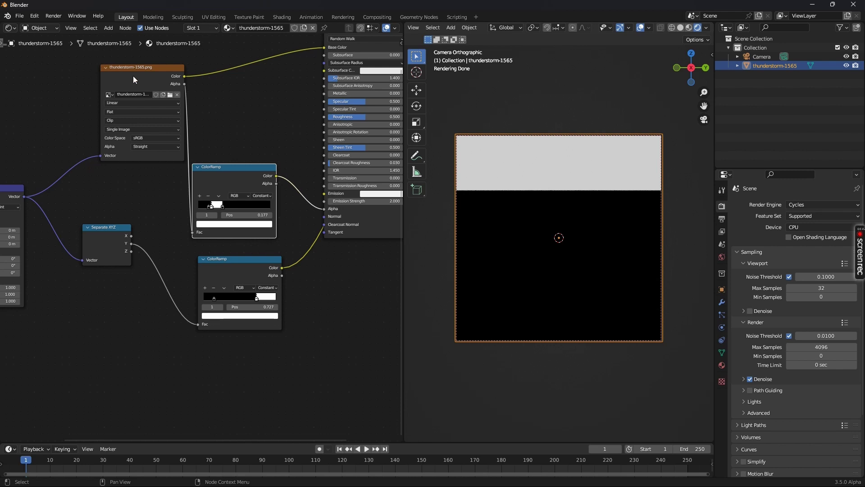
left_click_drag(136, 79, 91, 75)
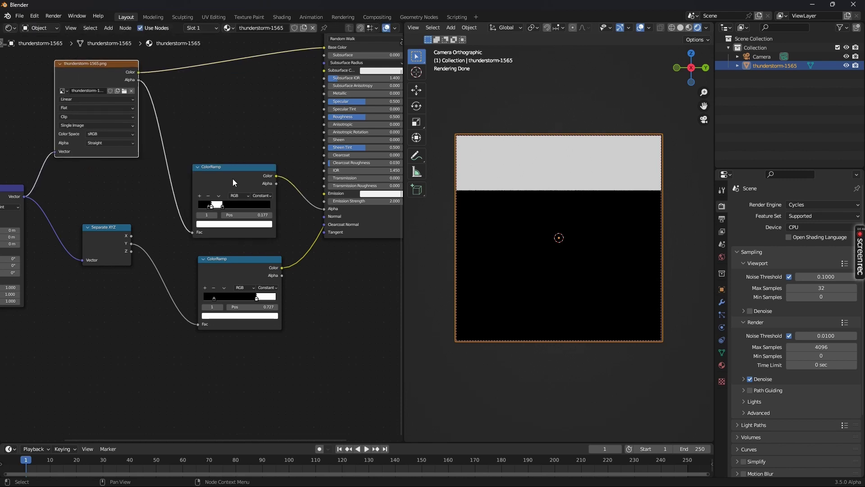
left_click_drag(196, 172, 169, 166)
- Add a Mix node set to Color on the link between the upper ColorRamp and the Principled BSDF's Alpha
left_click(285, 234)
key("shift+a")
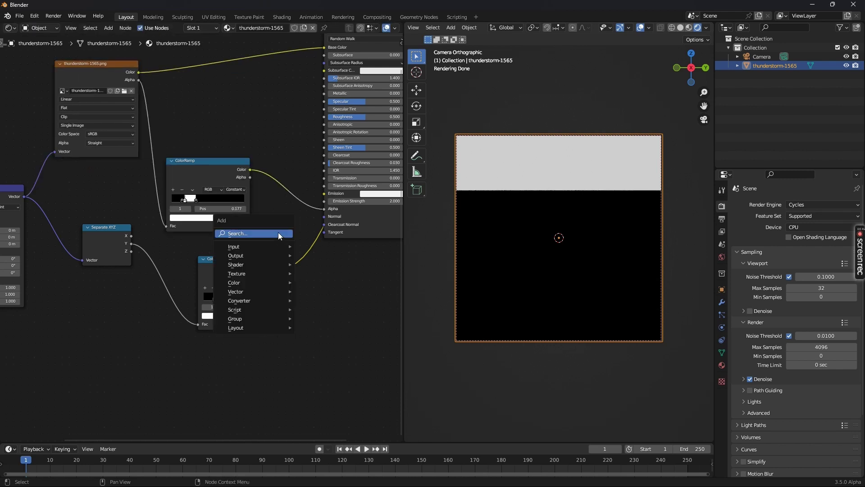
left_click(278, 234)
type("mi")
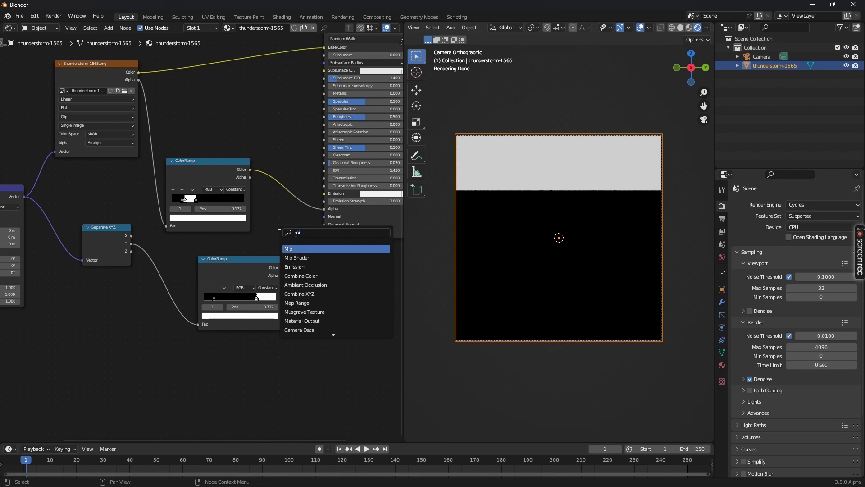
left_click(305, 248)
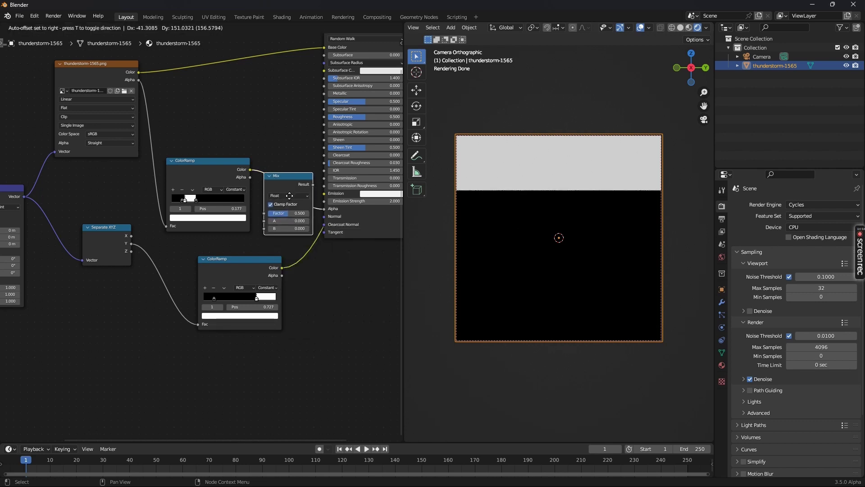
left_click(330, 297)
left_click(328, 298)
left_click(323, 320)
left_click_drag(327, 281, 299, 178)
scroll(343, 322, "up", 1)
middle_click_drag(343, 322, 277, 325)
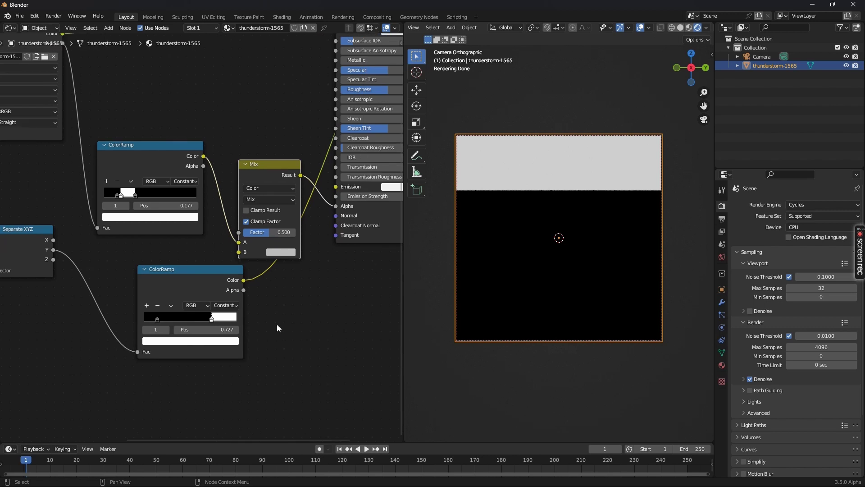
- Set the Mix node to Multiply with Factor 1, connect the lower ColorRamp's Color to B, and preview it
left_click(279, 200)
left_click(270, 237)
left_click_drag(225, 279, 243, 253)
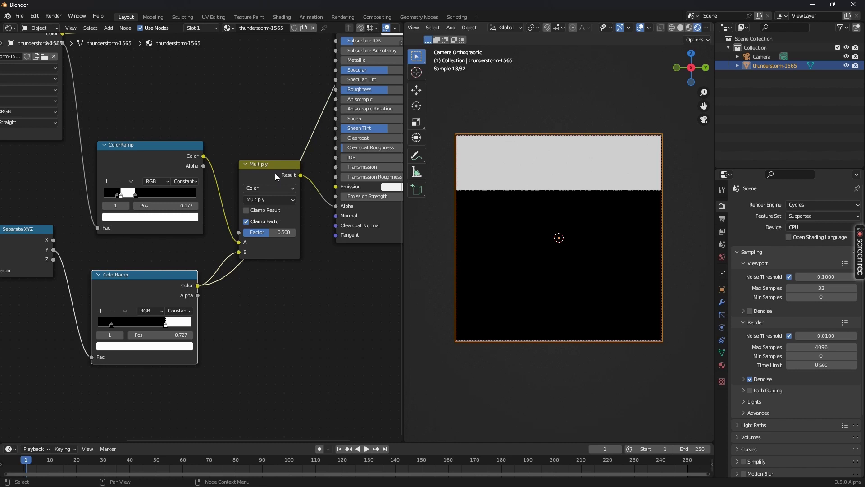
left_click(266, 176)
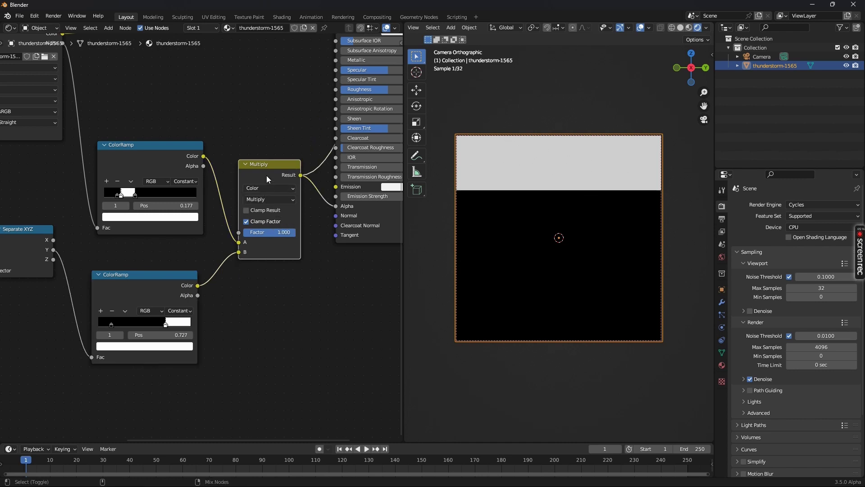
- Try the lower ColorRamp's white stop at position 0.532 to reveal more of the lightning
scroll(233, 346, "up", 2)
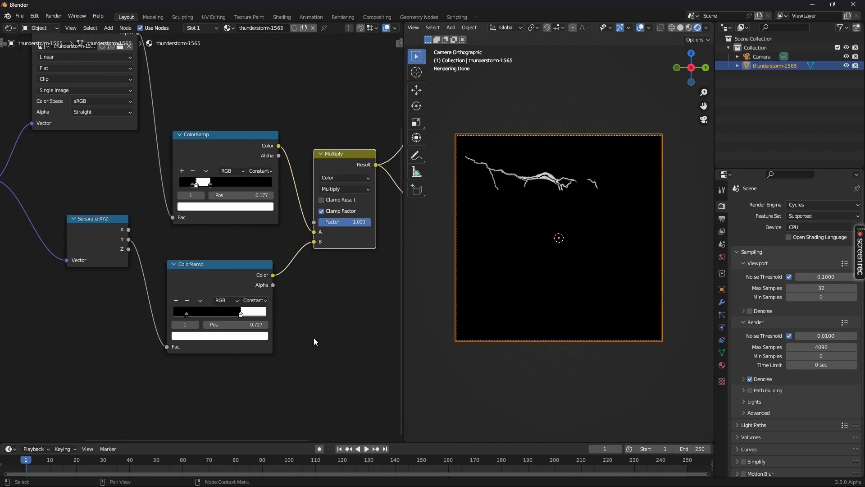
left_click_drag(255, 335, 225, 344)
key("Home")
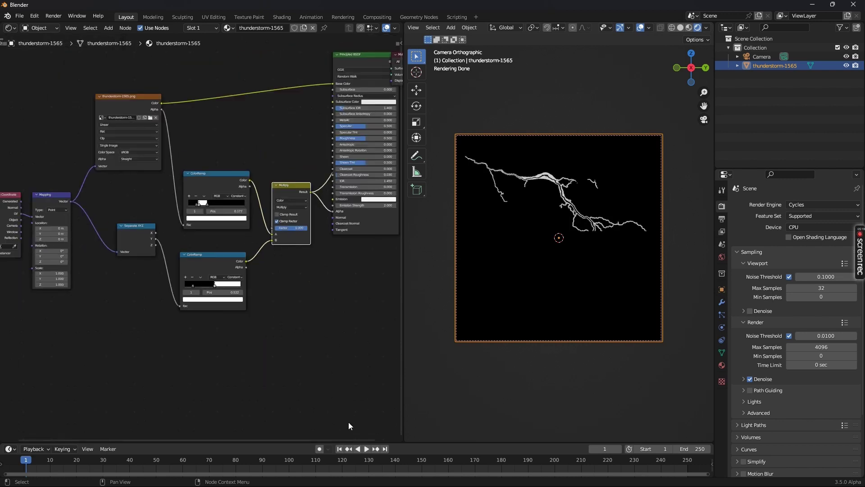
- Enlarge the timeline and keyframe the lower ColorRamp's white stop at position 0.859 on frame 1
left_click_drag(417, 442, 271, 405)
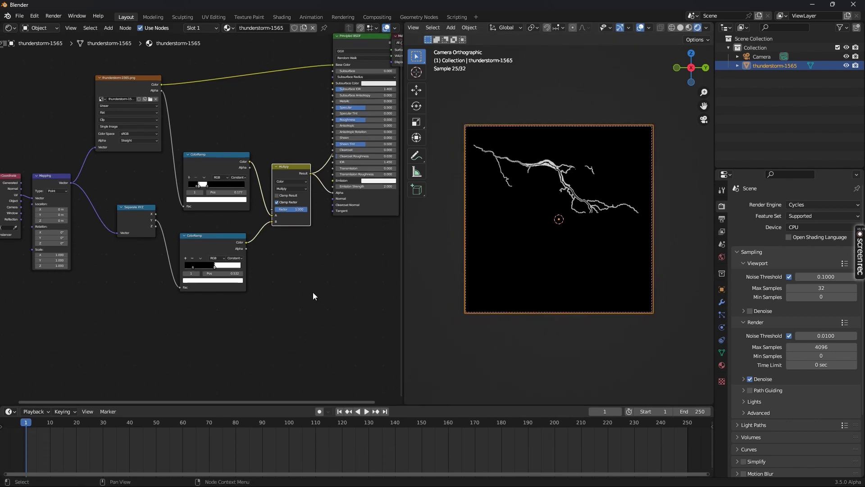
scroll(274, 304, "up", 3)
scroll(274, 302, "up", 2)
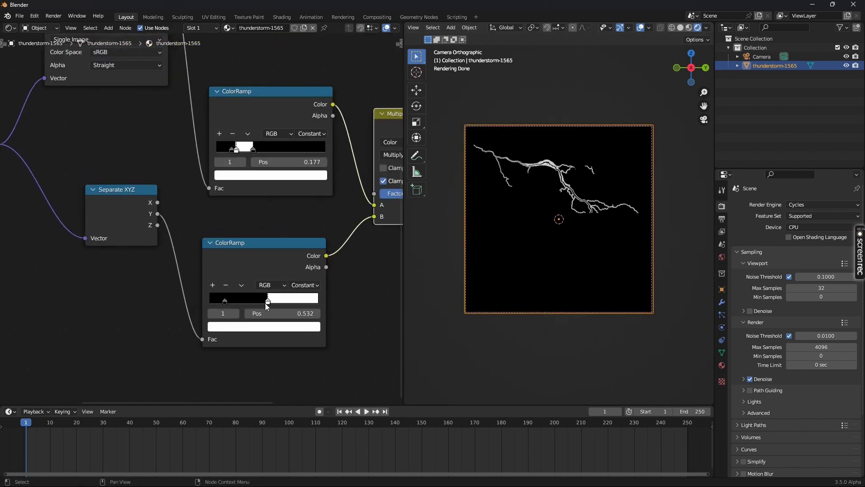
left_click_drag(263, 302, 299, 305)
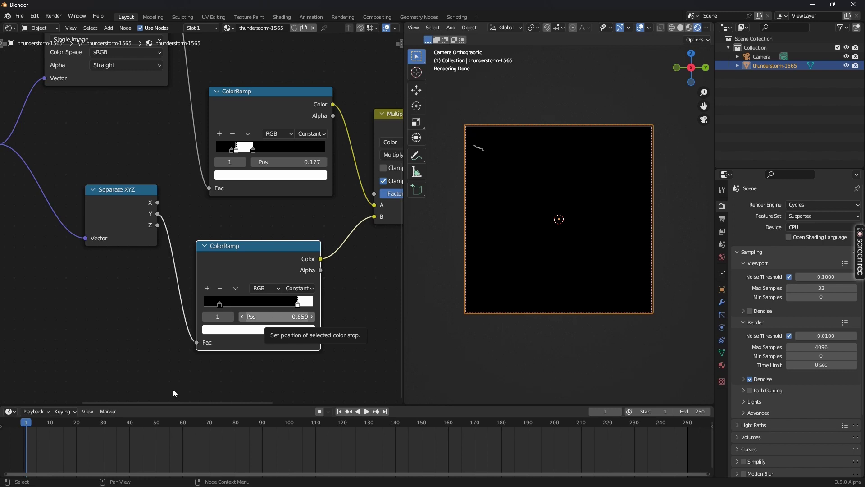
key("i")
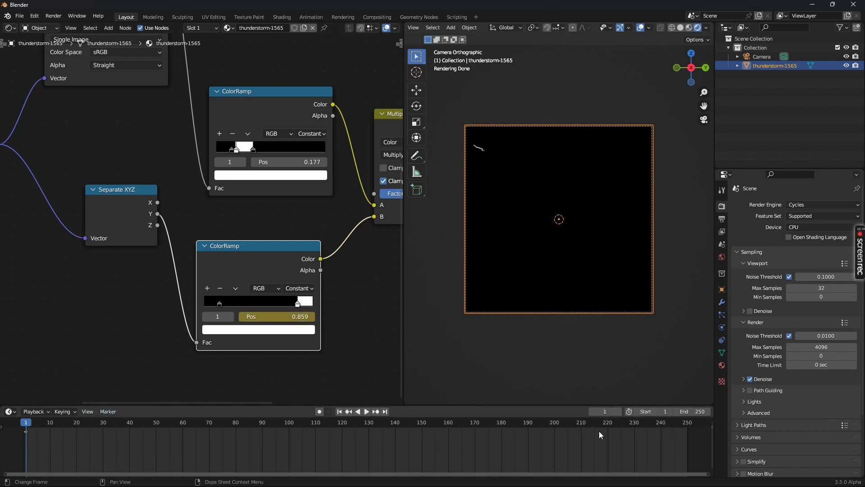
- On frame 10, move the lower ColorRamp's white stop to position 0.137 and keyframe it
left_click(605, 411)
type("0")
key("Return")
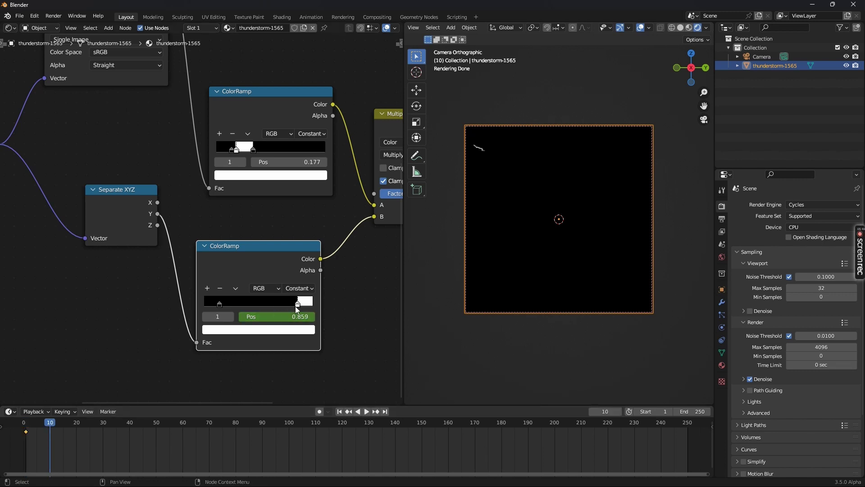
left_click_drag(293, 305, 209, 317)
scroll(276, 215, "up", 2)
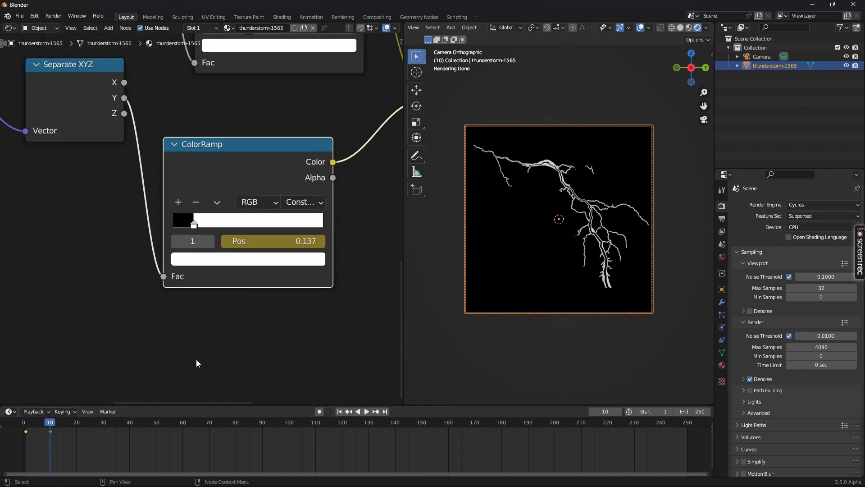
- Return to the first frame and play back the lightning reveal animation
key("shift+Left")
key("F3")
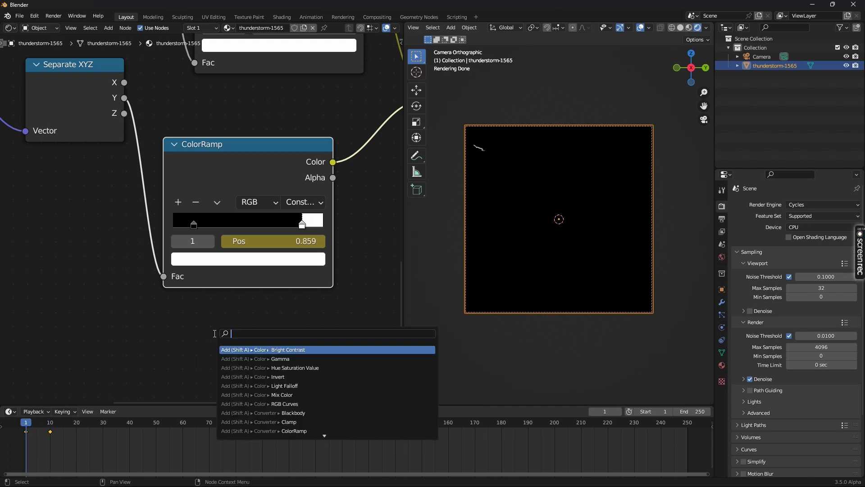
key("Escape")
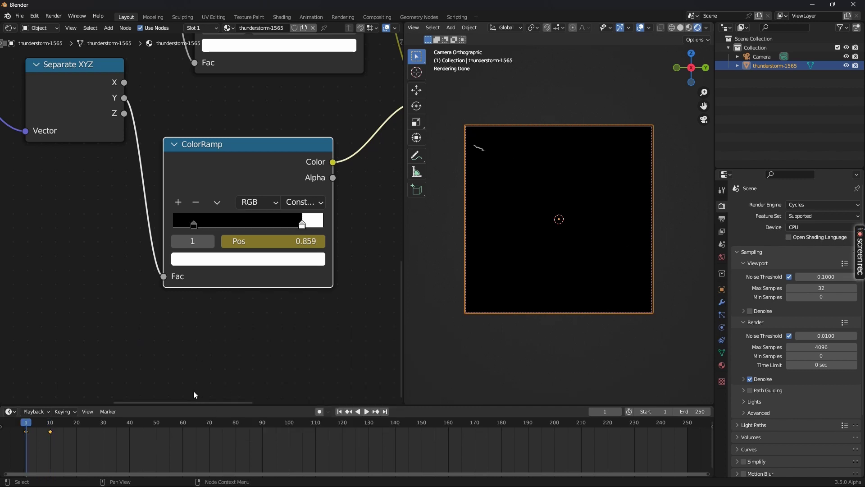
left_click(366, 412)
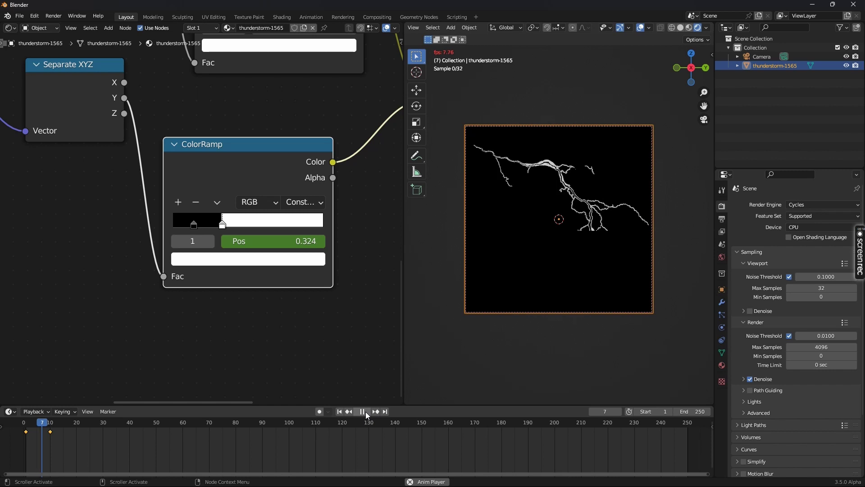
- Set the scene's end frame to 20
left_click(694, 412)
type("15")
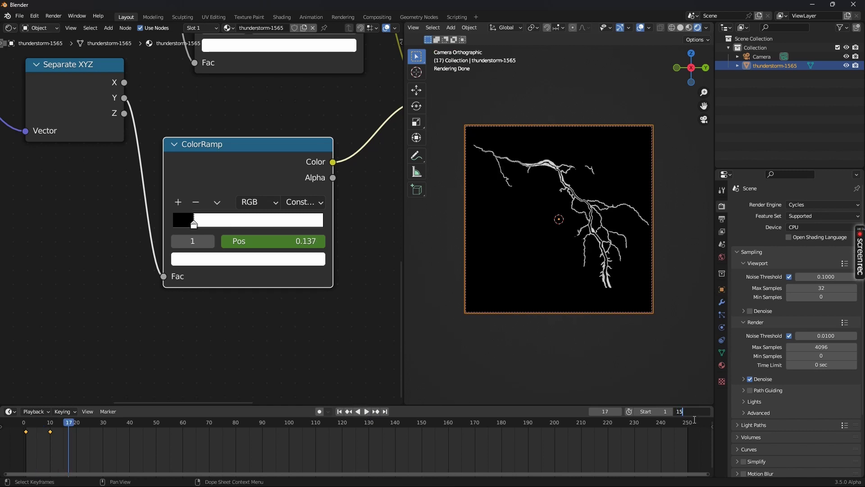
key("Return")
left_click(690, 415)
type("20")
key("Return")
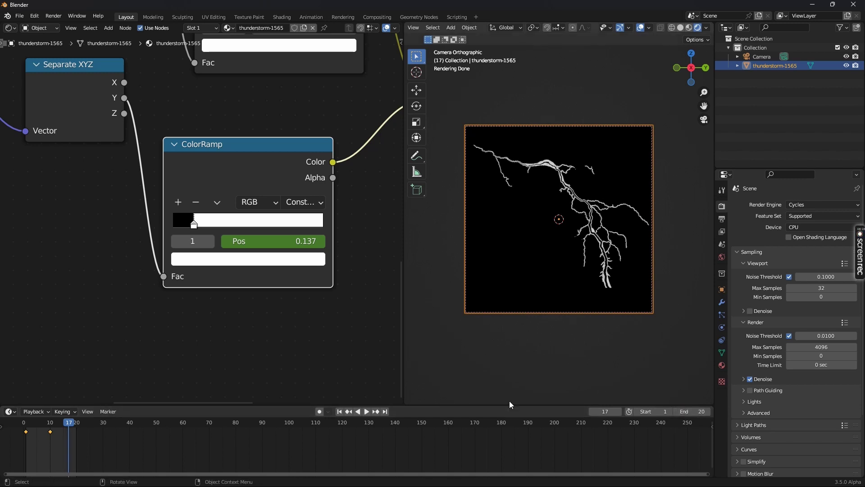
- Go to frame 16, disconnect the Multiply node's Result output, and move the Principled BSDF farther away from it
left_click(74, 428)
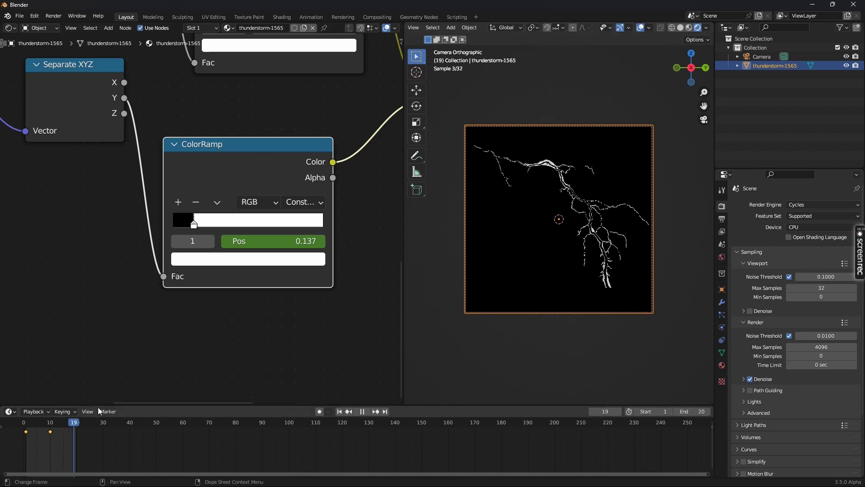
scroll(302, 338, "down", 2)
middle_click_drag(302, 338, 240, 346)
scroll(289, 245, "down", 3)
middle_click_drag(290, 245, 250, 237)
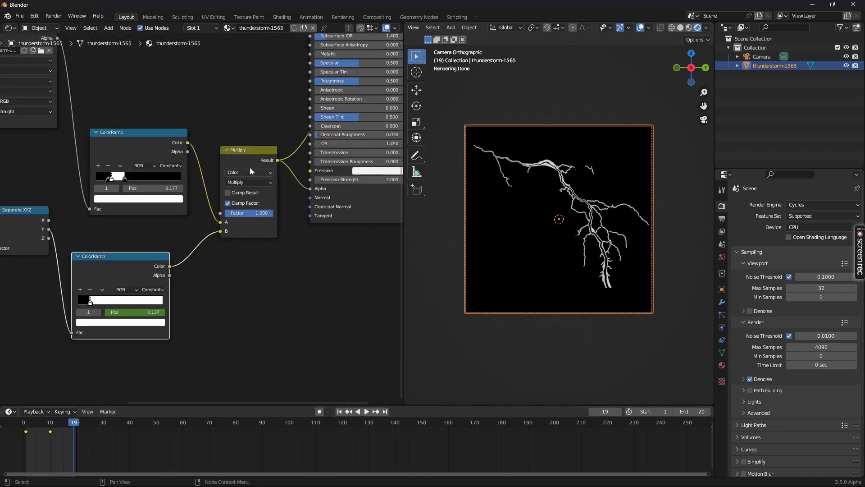
scroll(249, 173, "up", 2)
middle_click_drag(250, 172, 190, 212)
key("Left")
key("Left")
key("Left")
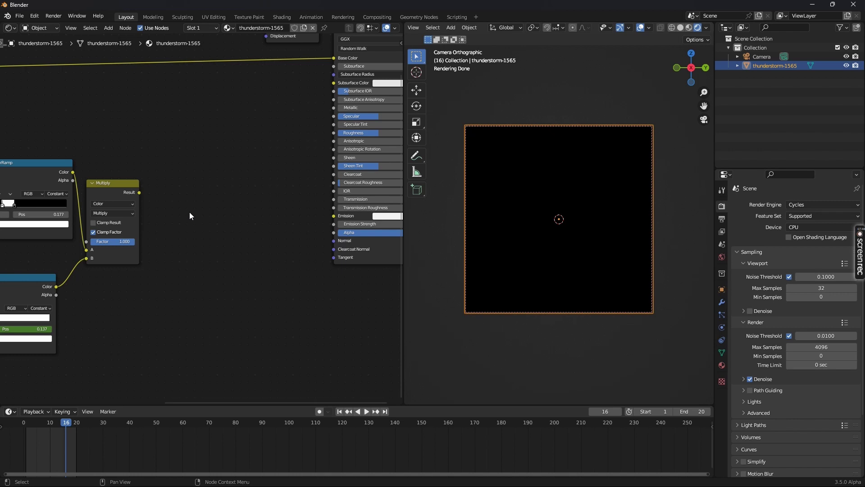
- Duplicate the Multiply node beside the original and connect the original's Result to the copy's A input
left_click(125, 187)
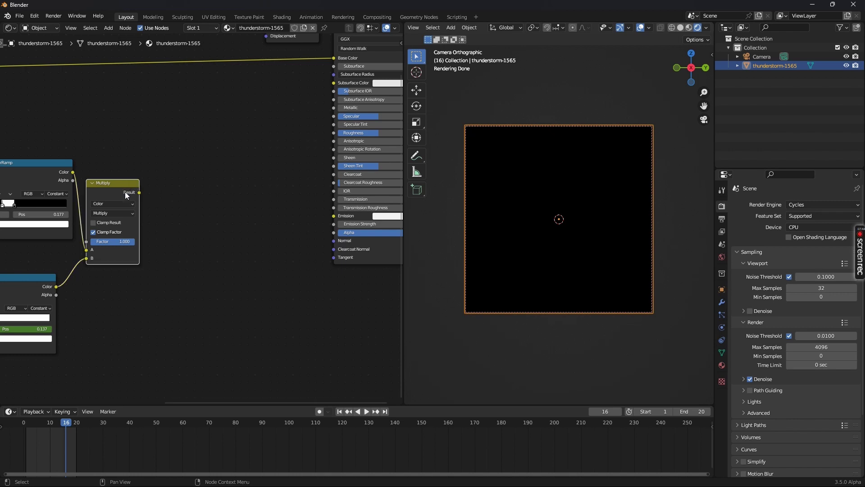
key("shift+d")
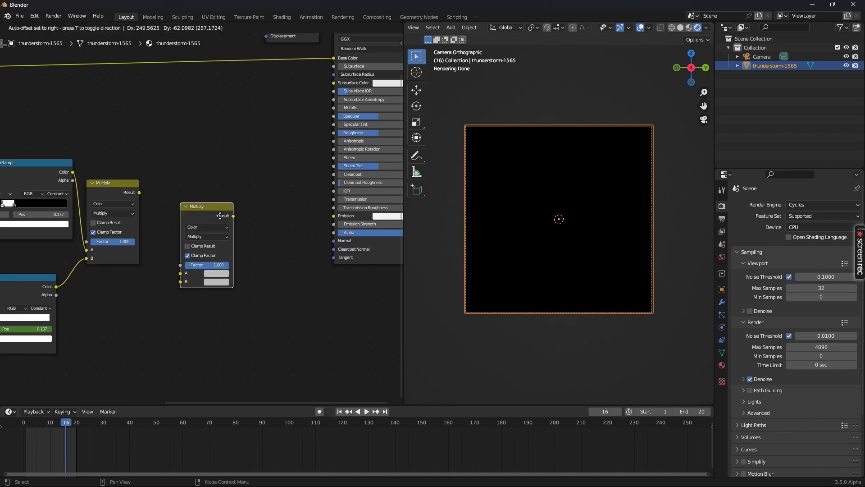
left_click(215, 206)
left_click_drag(139, 192, 186, 264)
scroll(225, 288, "up", 2)
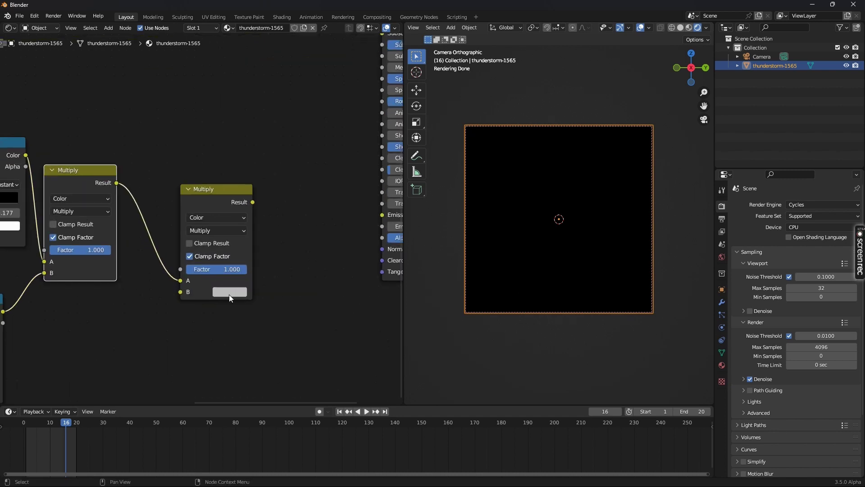
- Set the second Multiply node's B color to black and preview its result on the plane at Factor 1
left_click(229, 292)
left_click_drag(302, 163, 302, 218)
left_click(231, 191, "ctrl+shift")
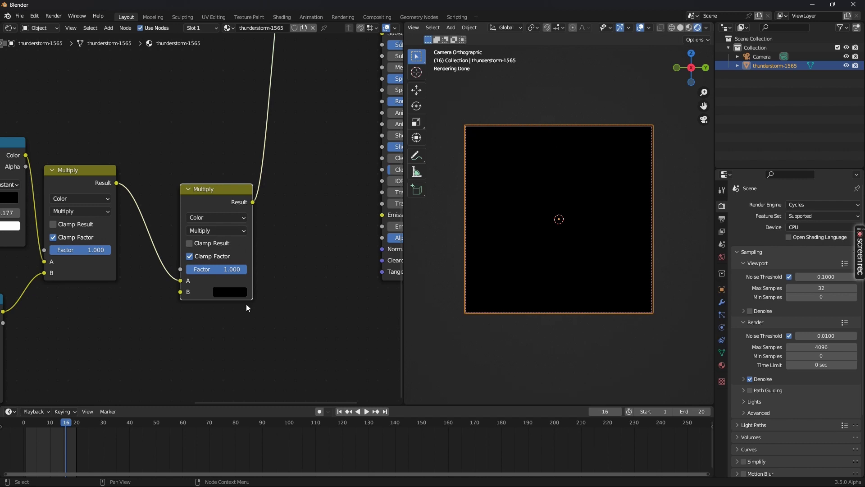
left_click_drag(217, 269, 271, 269)
scroll(248, 304, "down", 3)
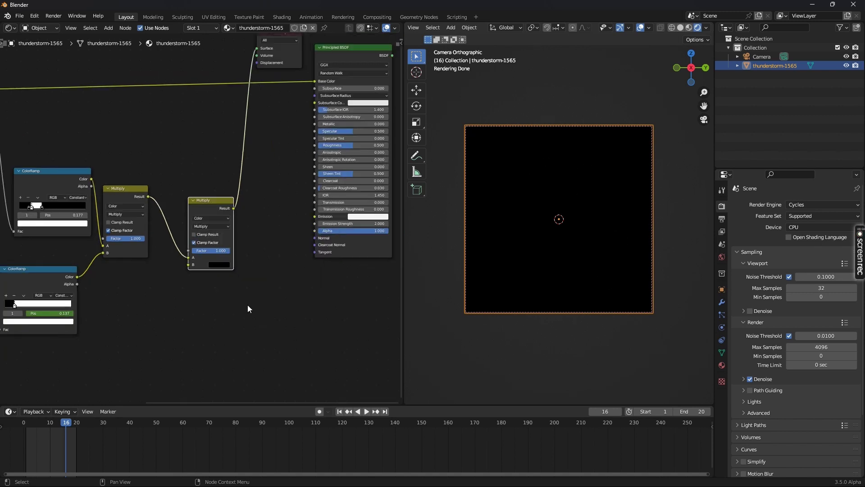
- On frame 12, set the second Multiply node's Factor to 0 and keyframe it
left_click(57, 425)
key("Left")
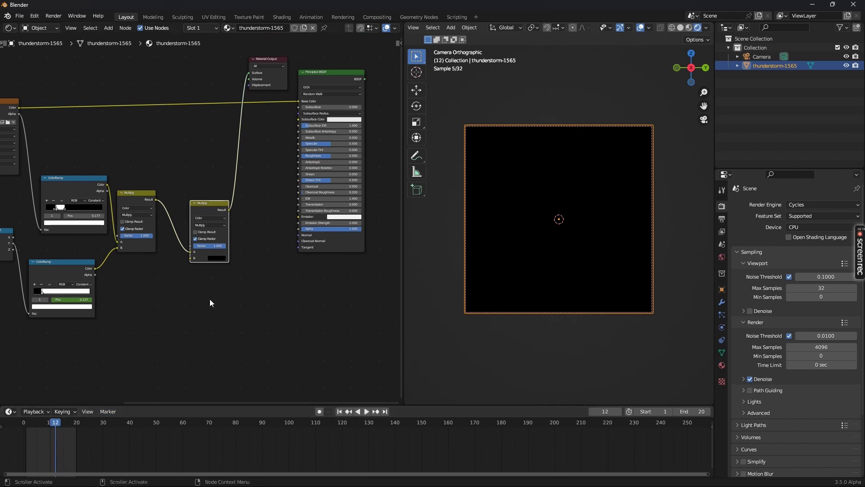
left_click(211, 246)
type("0")
key("Return")
scroll(223, 274, "up", 4)
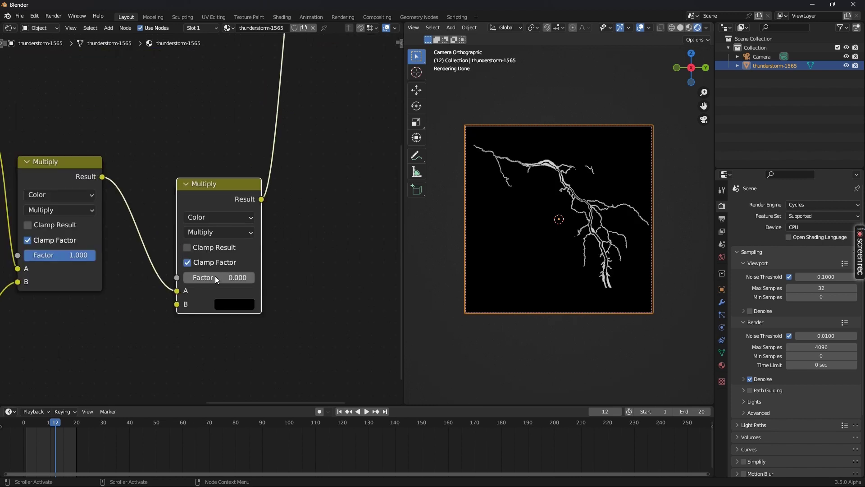
key("i")
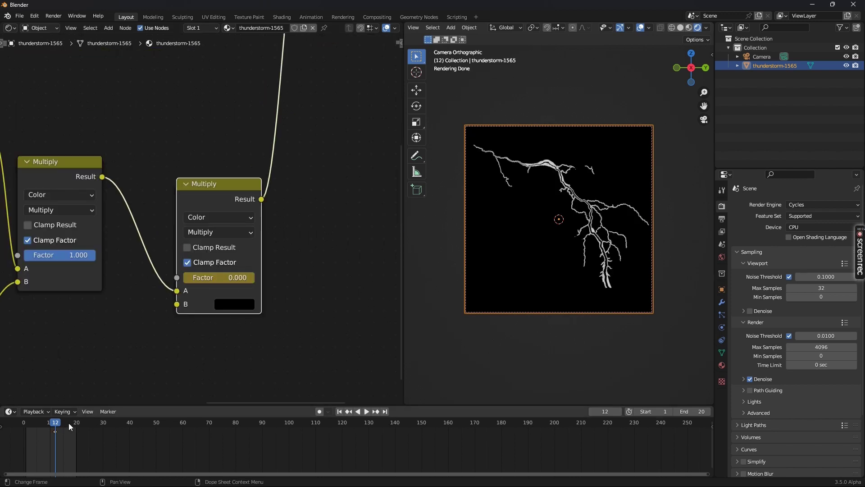
- On frame 19, set the second Multiply node's Factor to 1 and keyframe it
key("shift+Right")
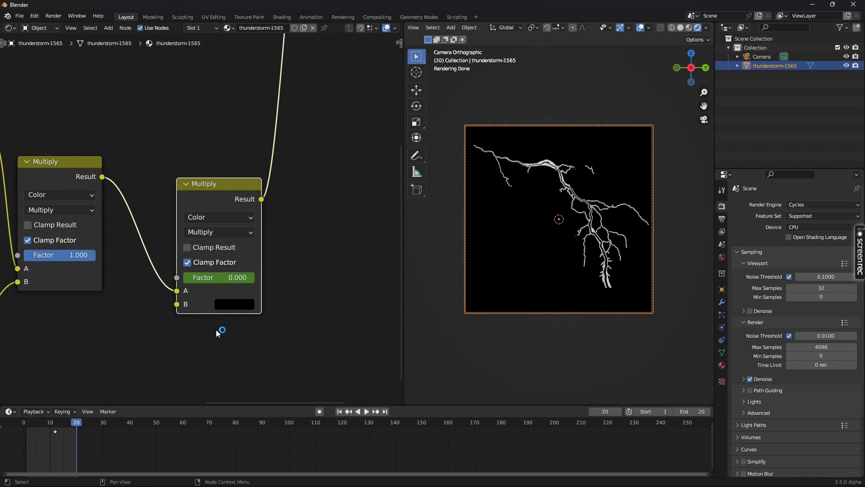
key("Left")
left_click(219, 277)
type("1")
key("Return")
key("i")
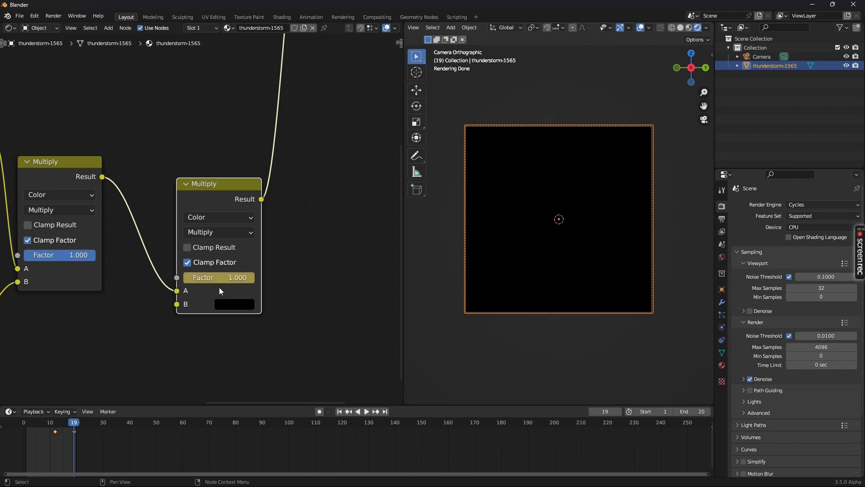
- Play the animation from the first frame to preview the bolt's reveal
key("shift+Left")
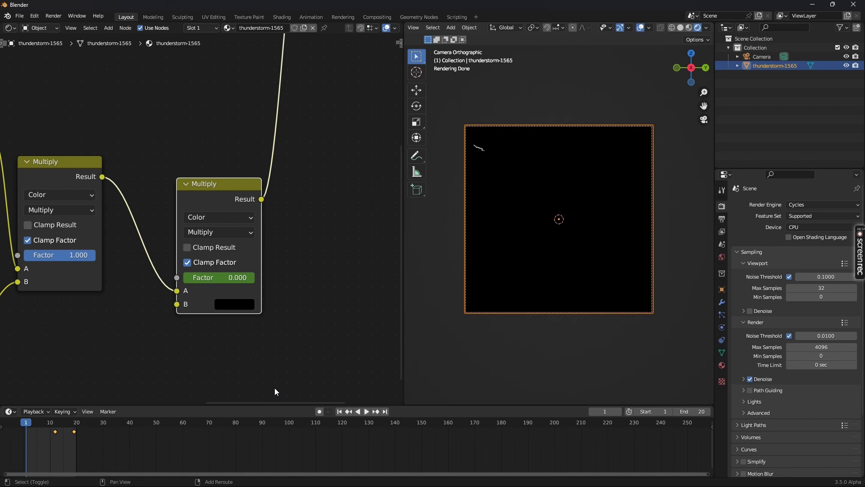
key("space")
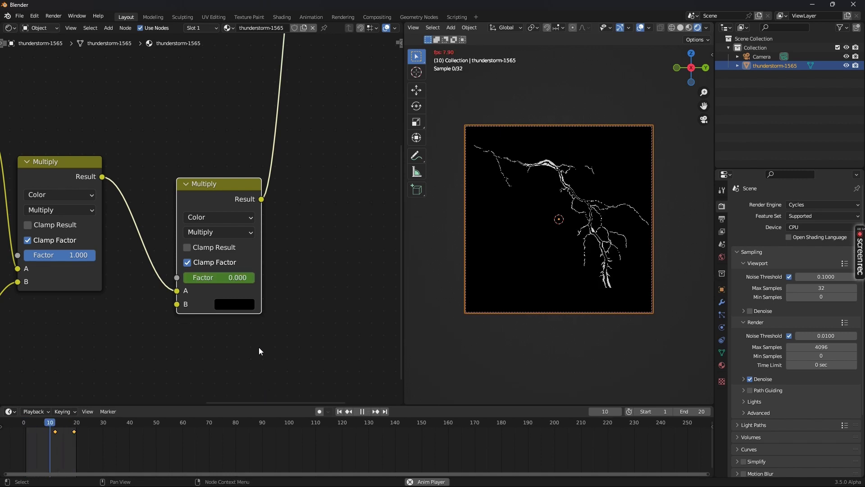
key("F3")
key("Down")
key("Down")
key("Down")
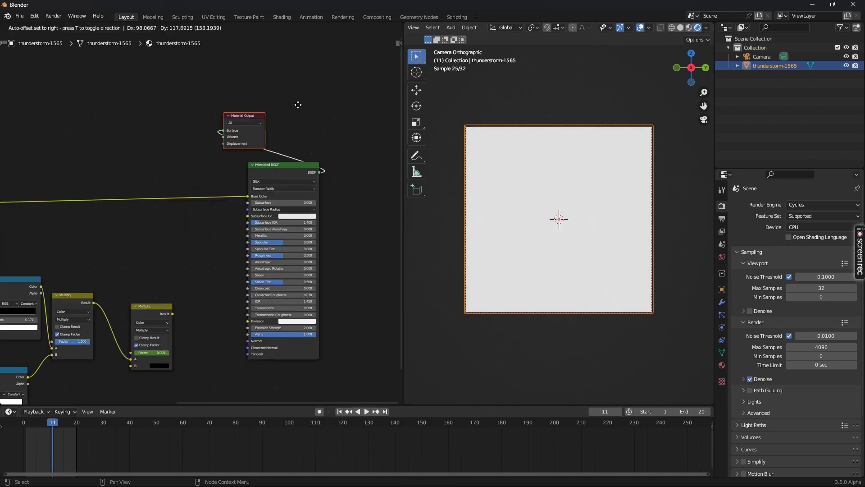
- Place the Material Output node beyond the Principled BSDF and connect the second Multiply node's Result to the shader's Alpha input
left_click_drag(249, 175, 369, 138)
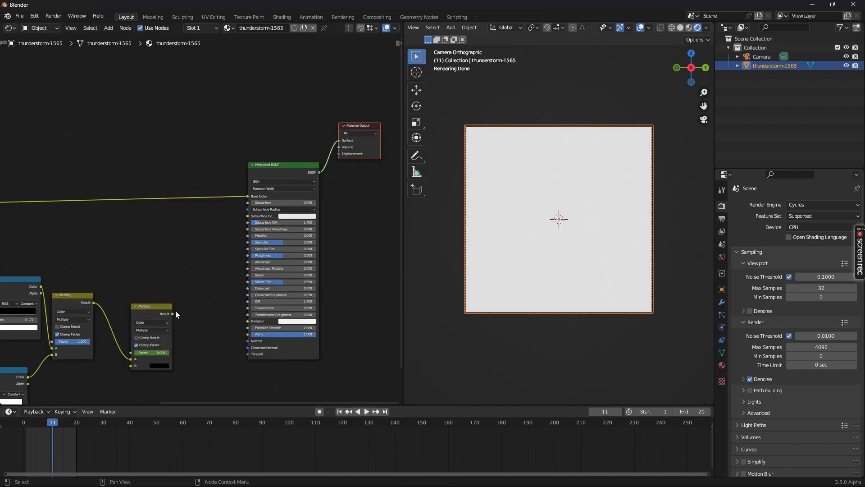
left_click_drag(173, 313, 249, 336)
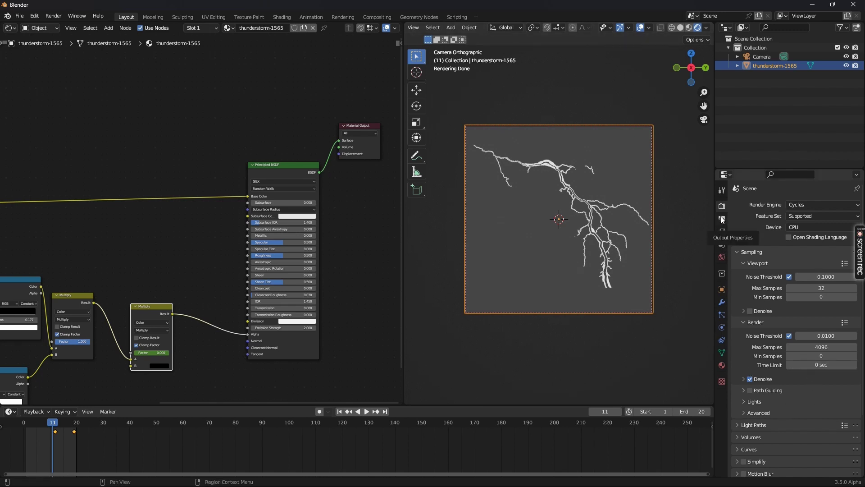
- Enable Transparent film in the render settings
scroll(789, 398, "down", 4)
left_click(743, 410)
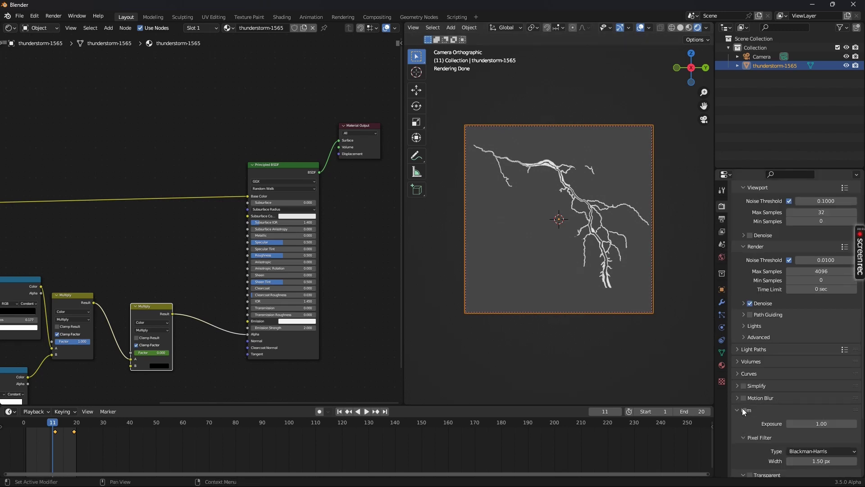
scroll(773, 431, "down", 2)
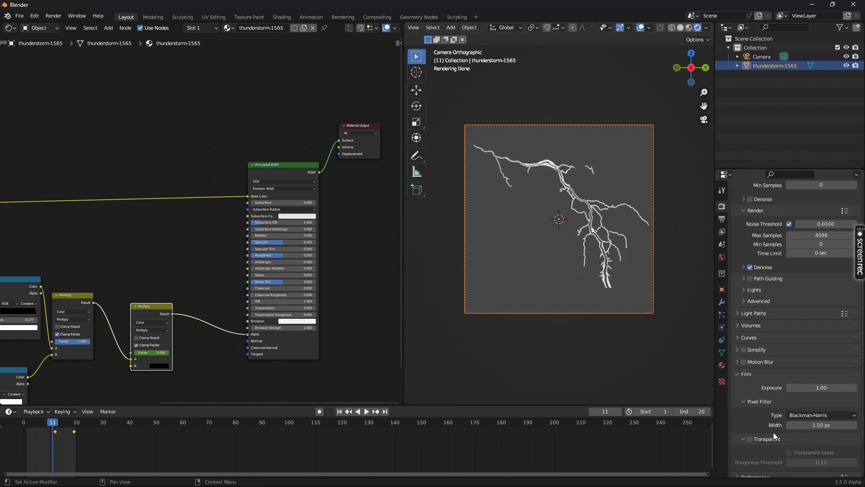
left_click(750, 438)
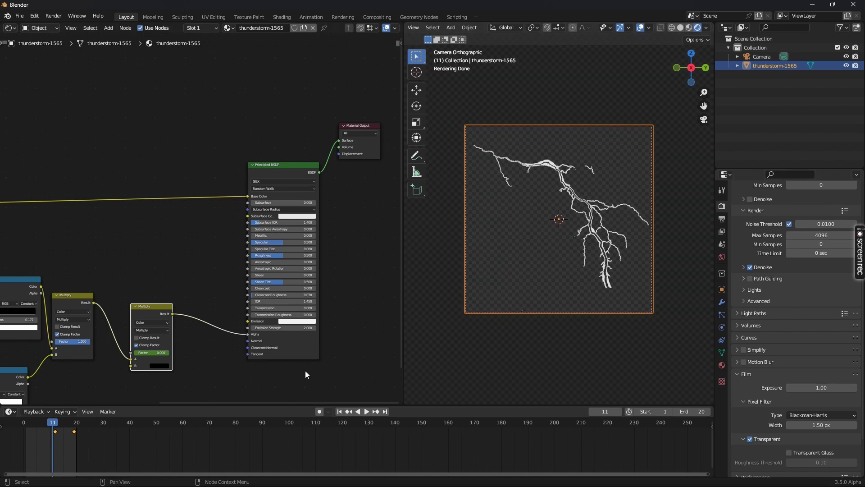
- Give the Principled BSDF a light blue Emission color and set its Emission Strength to 10
scroll(305, 351, "up", 4)
left_click(271, 312)
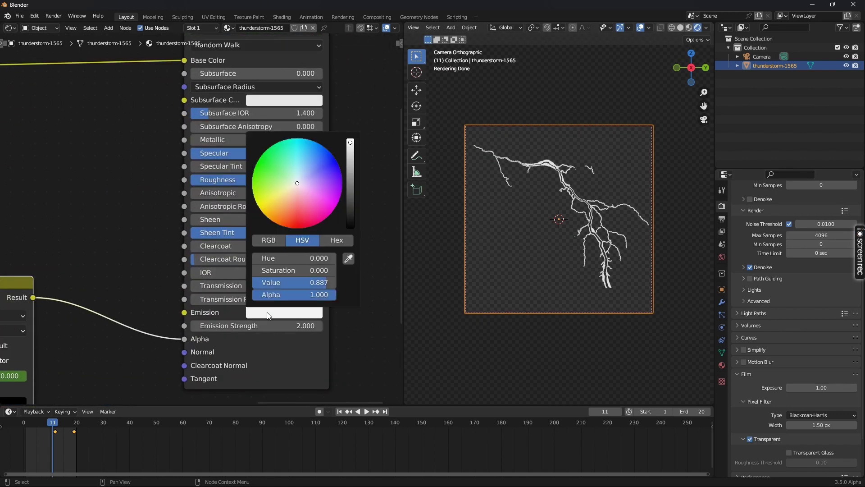
left_click(304, 171)
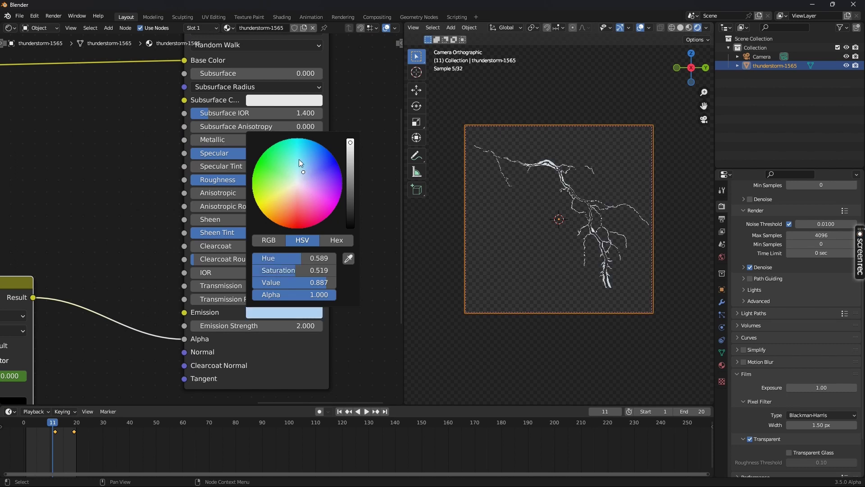
left_click(302, 168)
scroll(348, 344, "down", 2)
scroll(315, 315, "up", 4)
left_click(294, 337)
type("10")
key("Return")
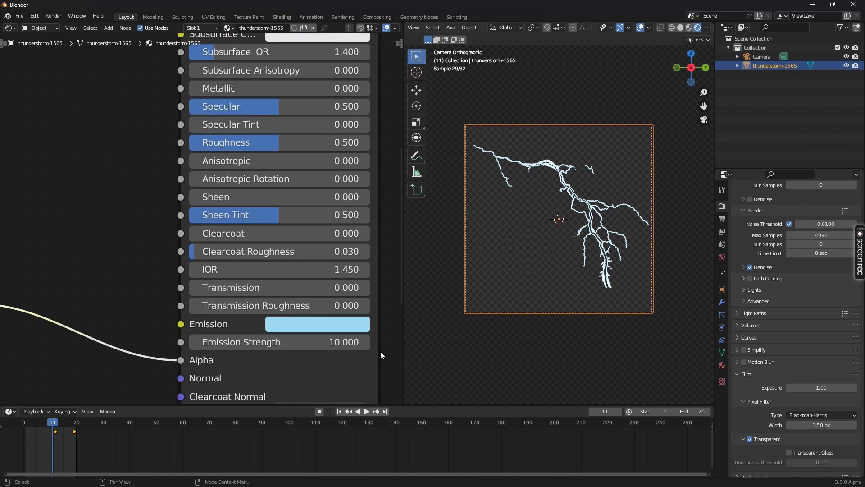
scroll(380, 351, "down", 4)
scroll(328, 344, "down", 2)
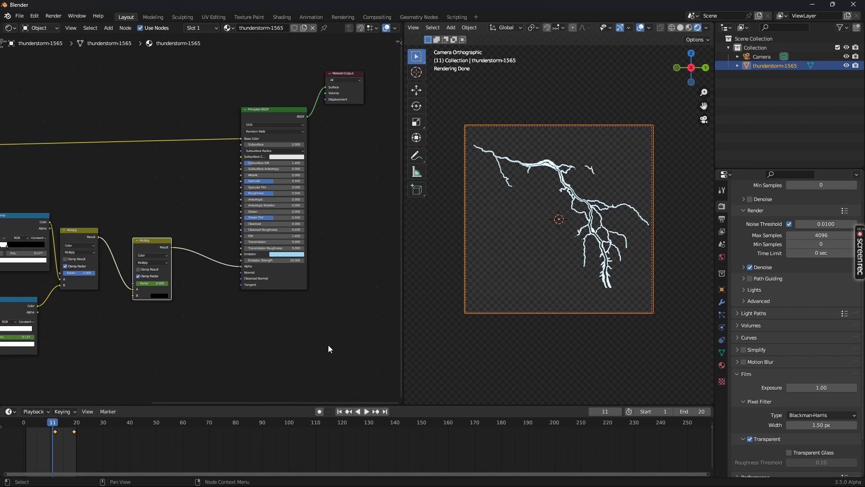
- Return to frame 1 and review the output resolution, frame range, save path and file format settings
key("shift+Left")
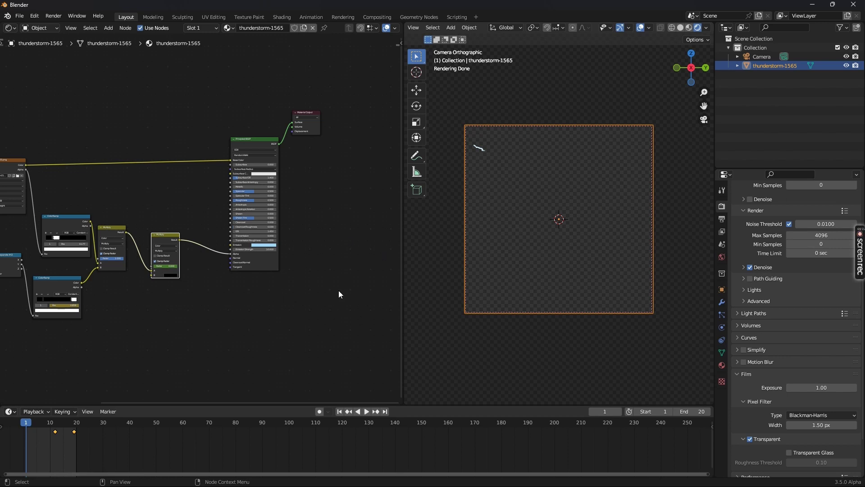
scroll(793, 260, "up", 2)
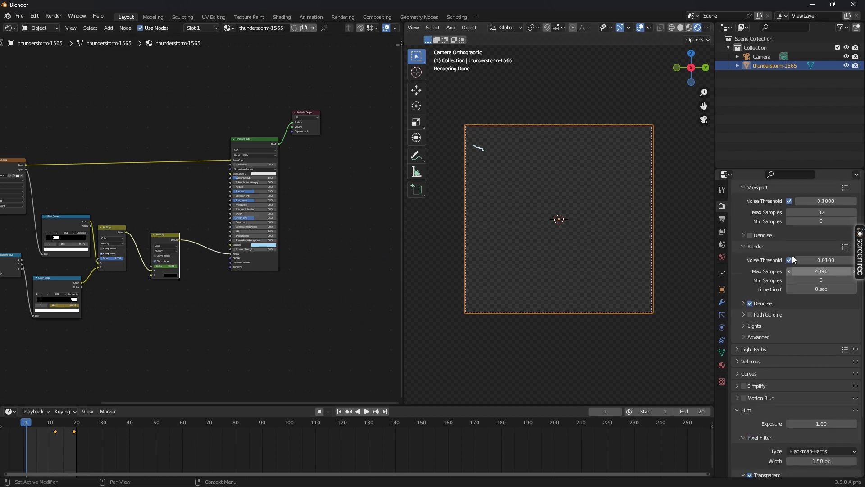
scroll(766, 243, "up", 4)
left_click(722, 220)
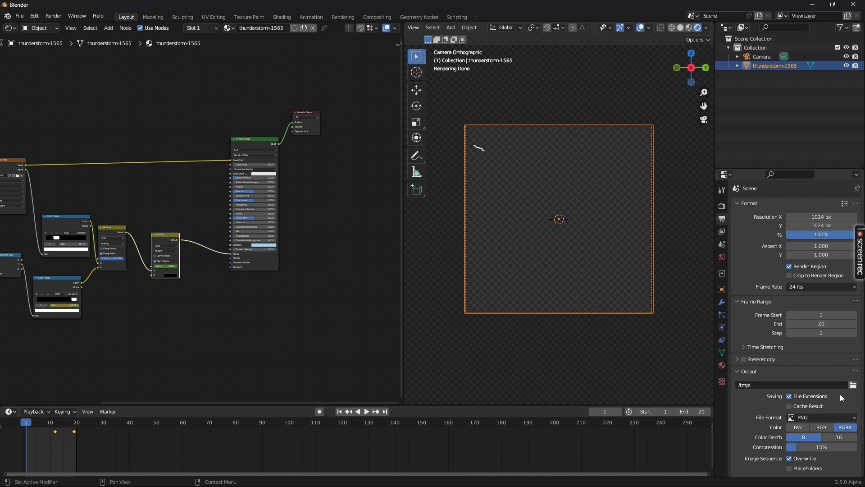
scroll(834, 401, "down", 2)
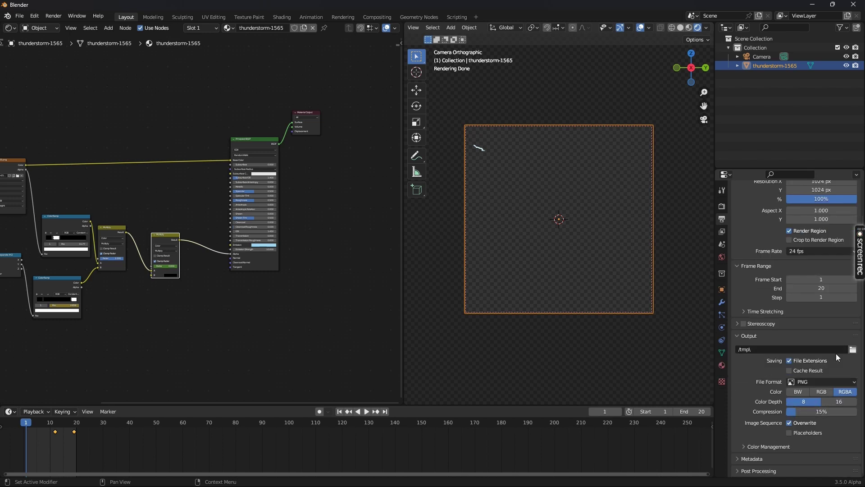
scroll(793, 326, "up", 2)
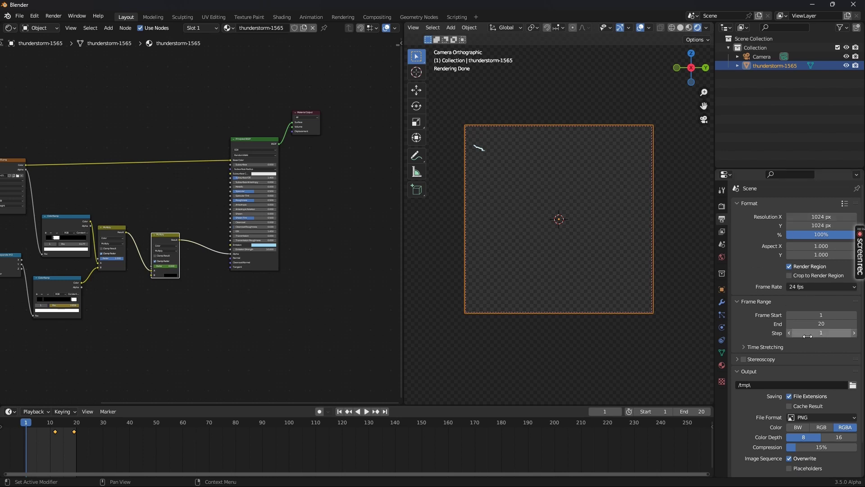
scroll(801, 368, "down", 2)
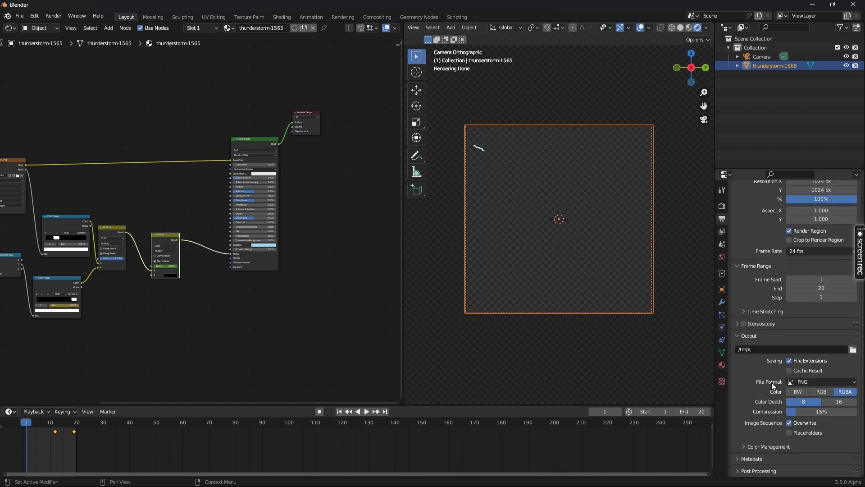
scroll(769, 407, "up", 2)
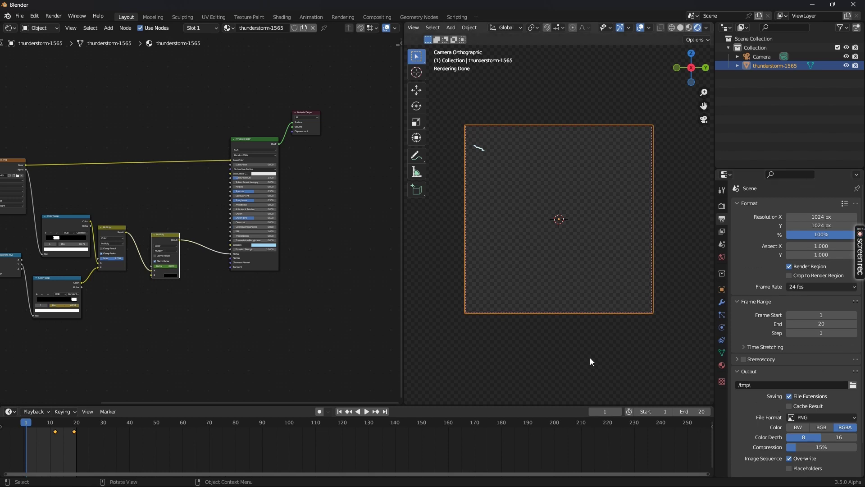
- Set the final render's Max Samples to 8, turn off its denoising and render frame 1
key("F12")
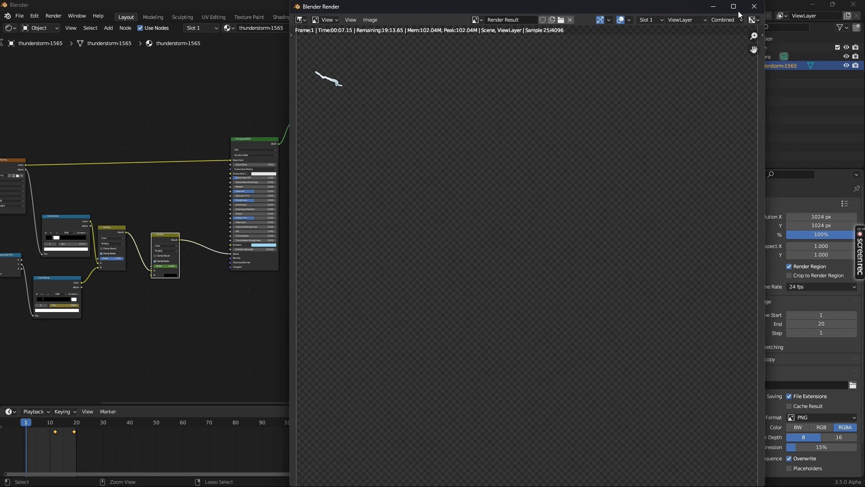
left_click(754, 6)
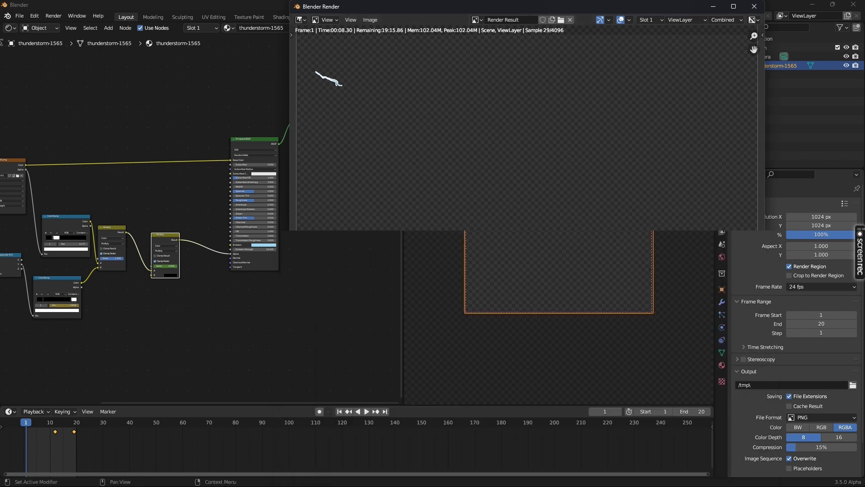
left_click(722, 207)
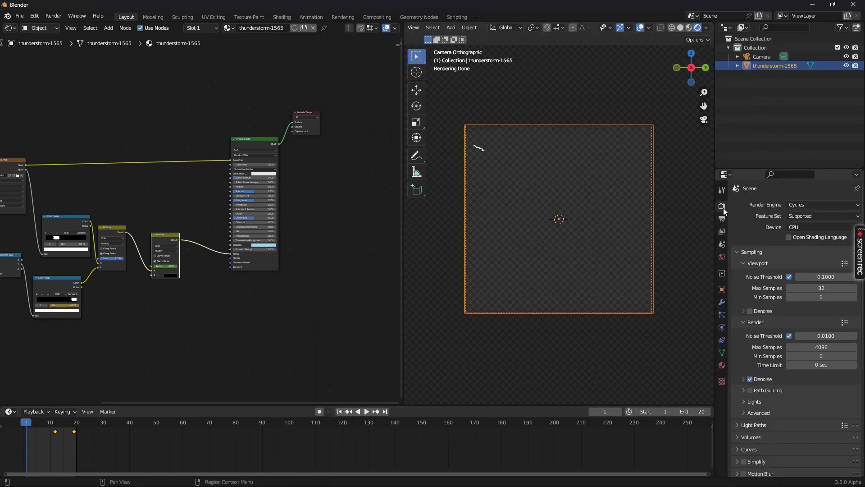
left_click(823, 345)
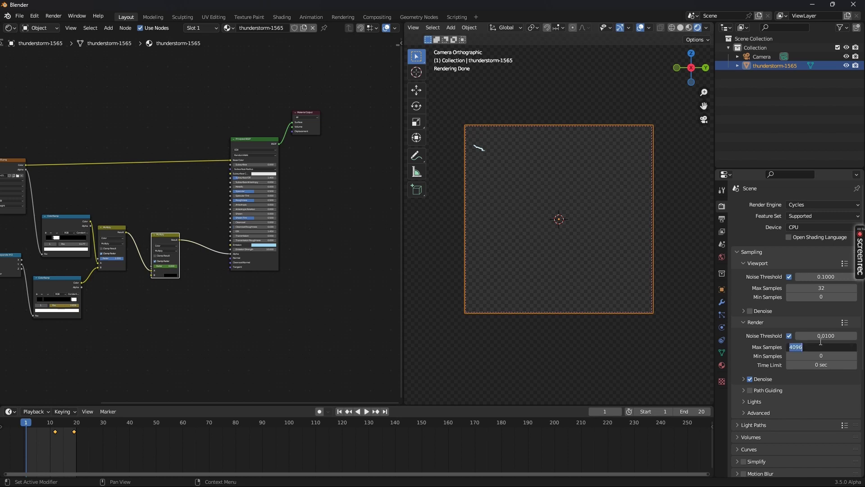
type("8")
key("Return")
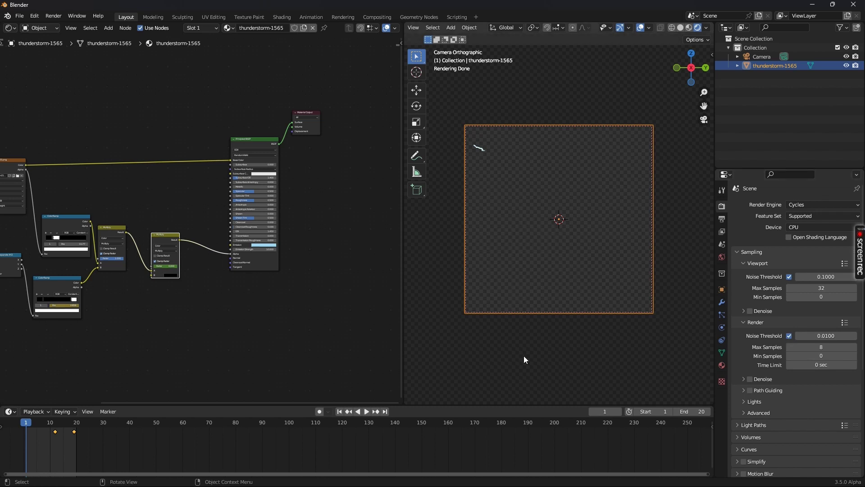
key("F12")
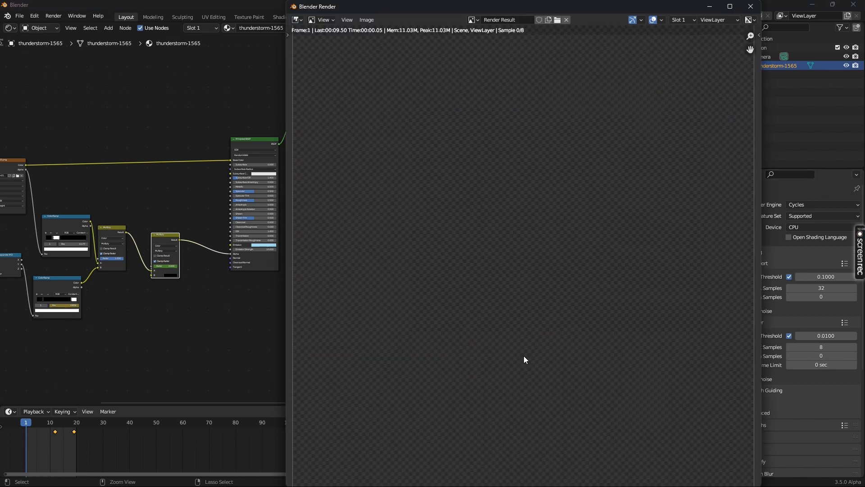
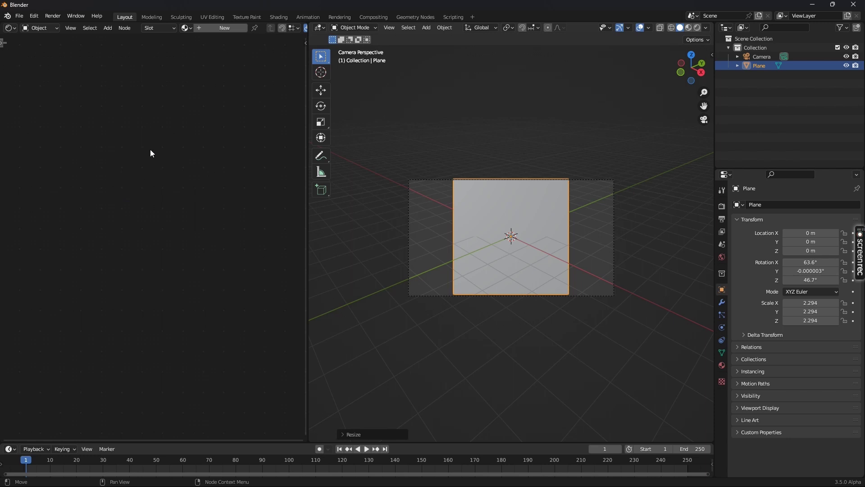
- Create a new material on the plane and add Texture Coordinate, Mapping and Image Texture nodes to its Principled BSDF
left_click(206, 26)
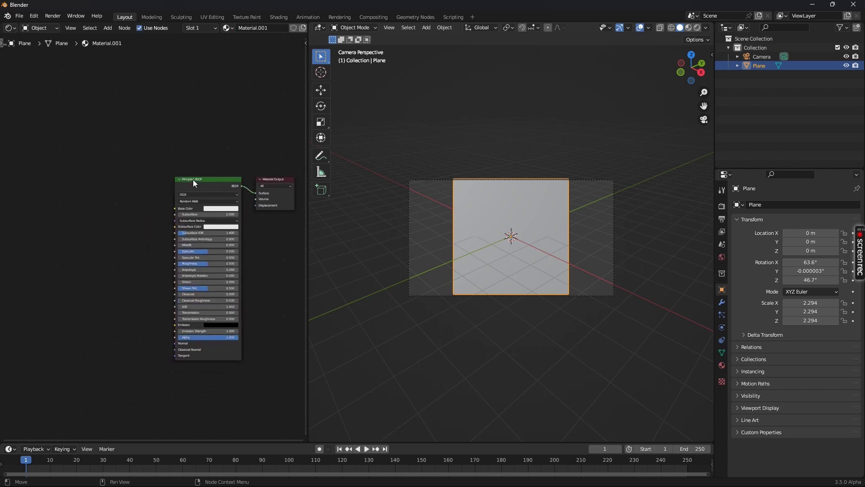
left_click(192, 181)
key("ctrl+t")
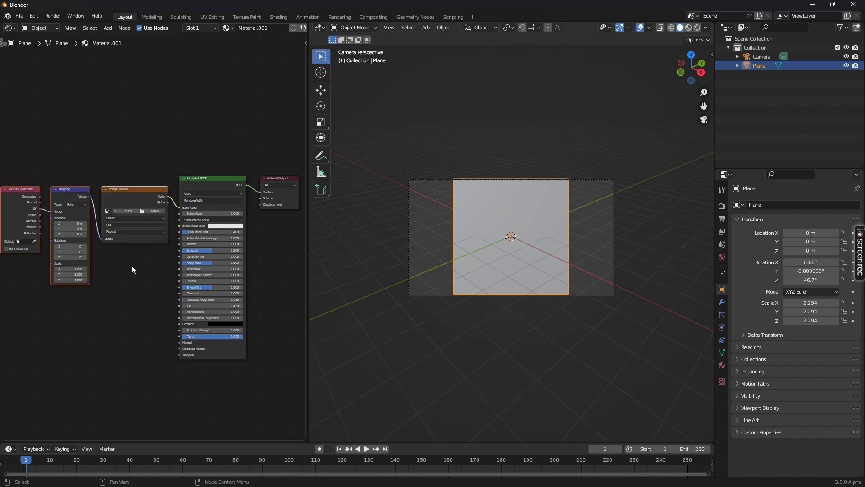
- Load 0001.png through 0020.png from C:\tmp into the Image Texture node as an image sequence
scroll(128, 250, "up", 2)
left_click(143, 199)
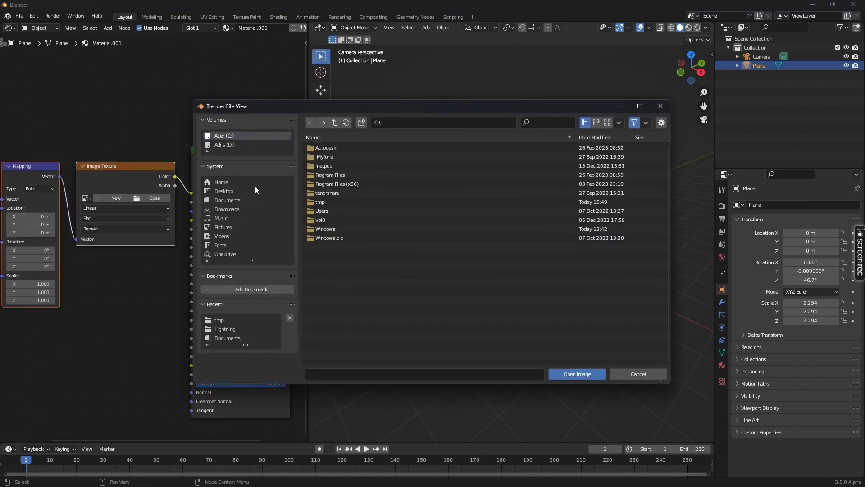
double_click(321, 202)
left_click(331, 157)
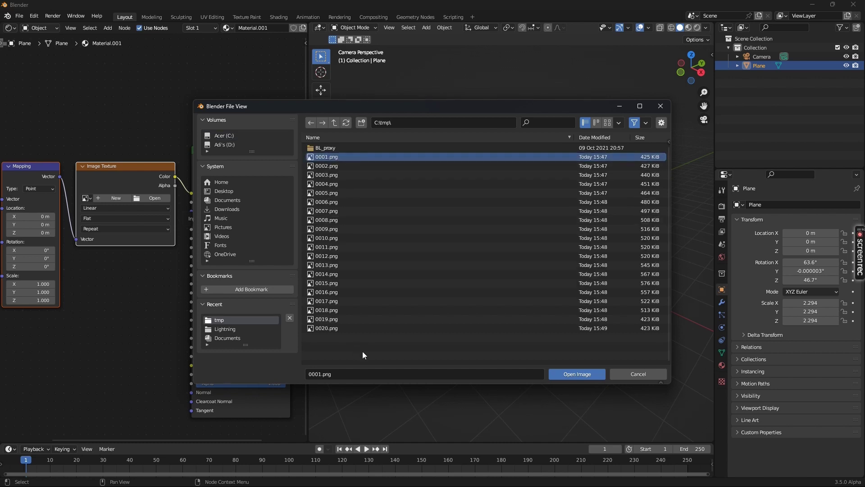
left_click(331, 328, "shift")
left_click(577, 374)
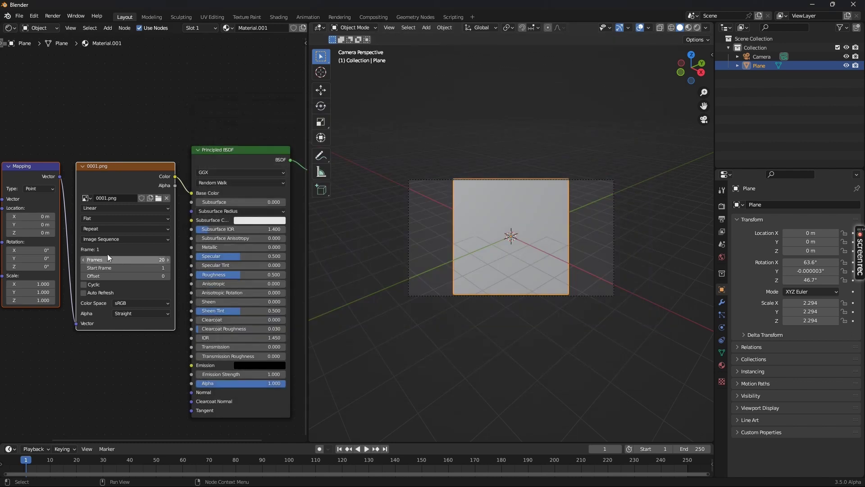
- Set a render region around the plane in the camera view
scroll(162, 366, "down", 3)
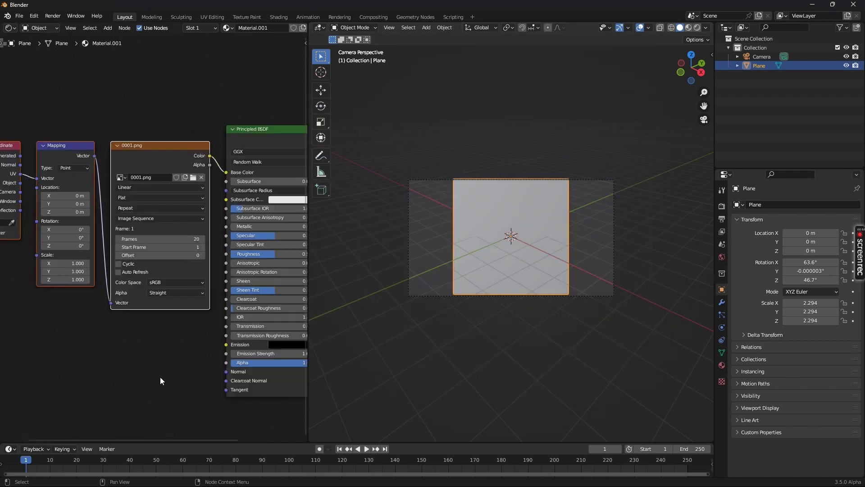
scroll(160, 376, "up", 3)
key("shift+b")
left_click_drag(434, 122, 629, 344)
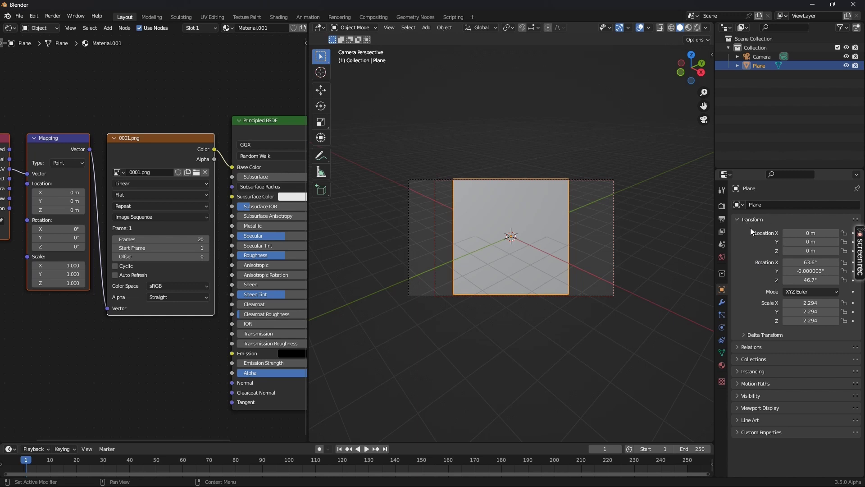
- Switch the scene's render engine to Cycles
left_click(721, 207)
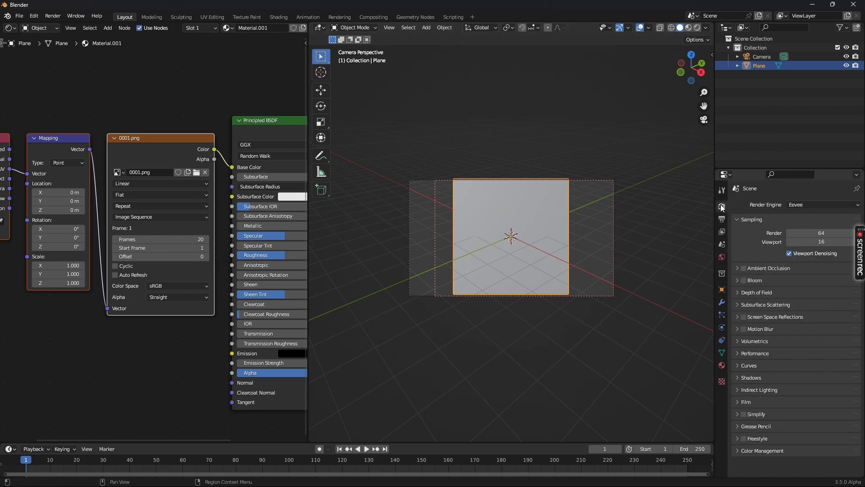
left_click(801, 203)
left_click(802, 240)
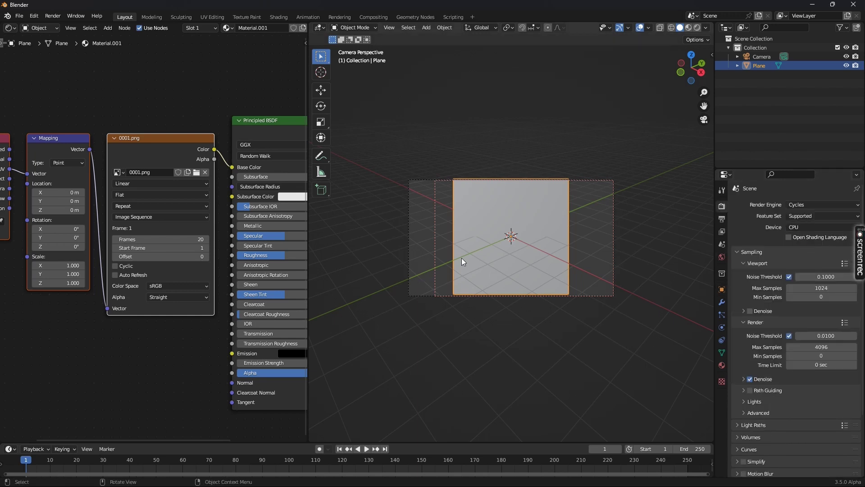
- Move the texture nodes away from the Principled BSDF and connect the Image Texture's Color output to its Emission input
scroll(180, 374, "down", 2)
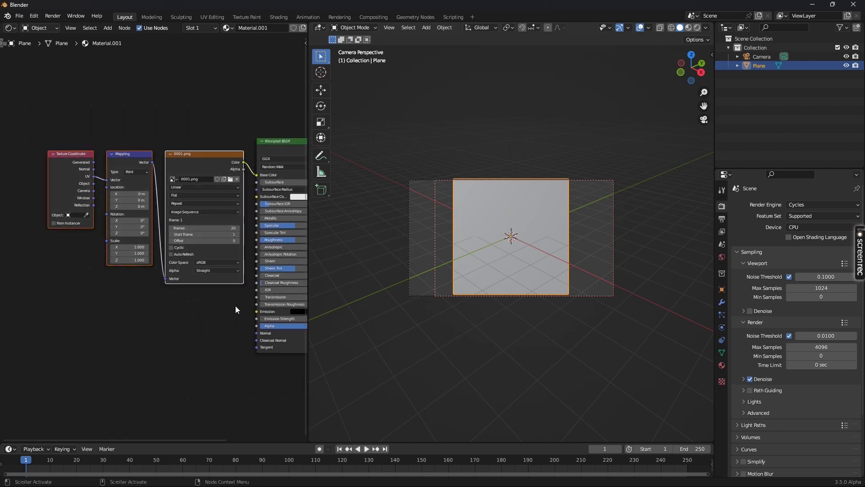
key("g")
left_click(147, 319)
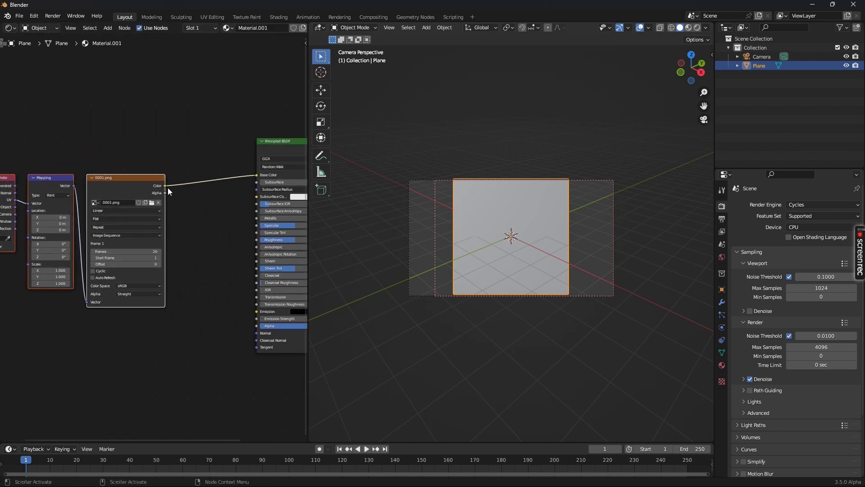
left_click_drag(165, 186, 256, 311)
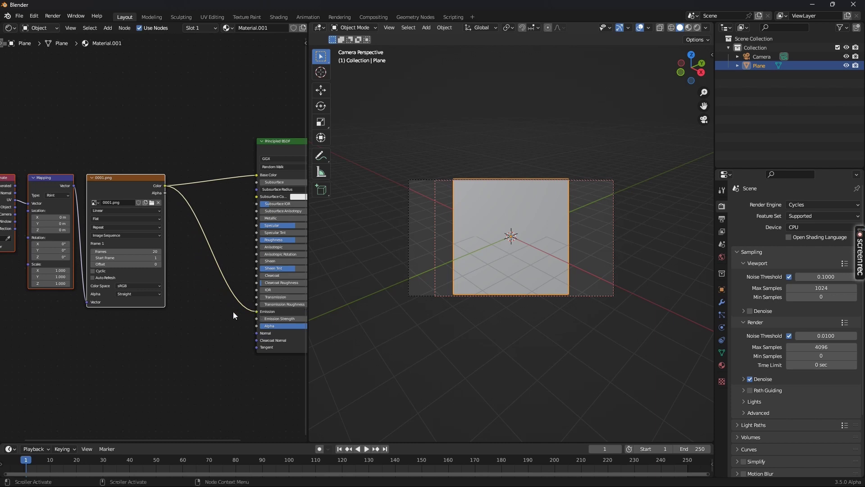
- Connect the Image Texture's Alpha output to the Alpha input of the Principled BSDF
scroll(200, 312, "up", 2)
left_click_drag(120, 123, 180, 216)
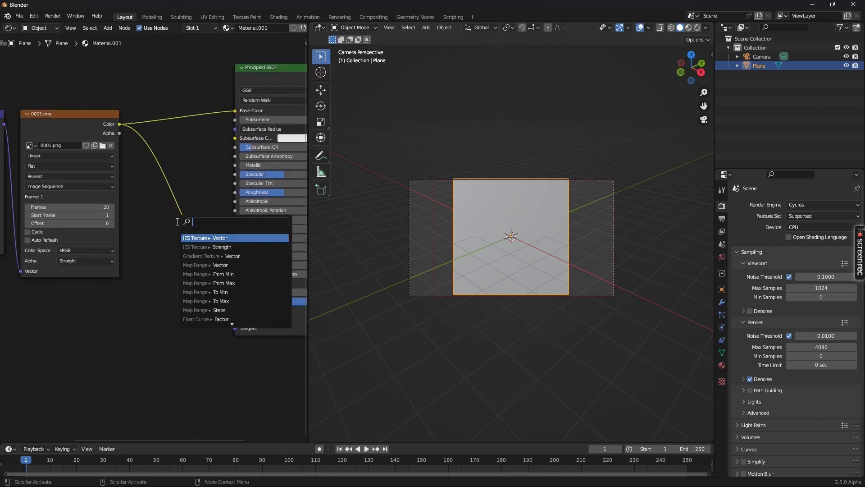
left_click_drag(120, 133, 222, 304)
scroll(199, 309, "down", 2)
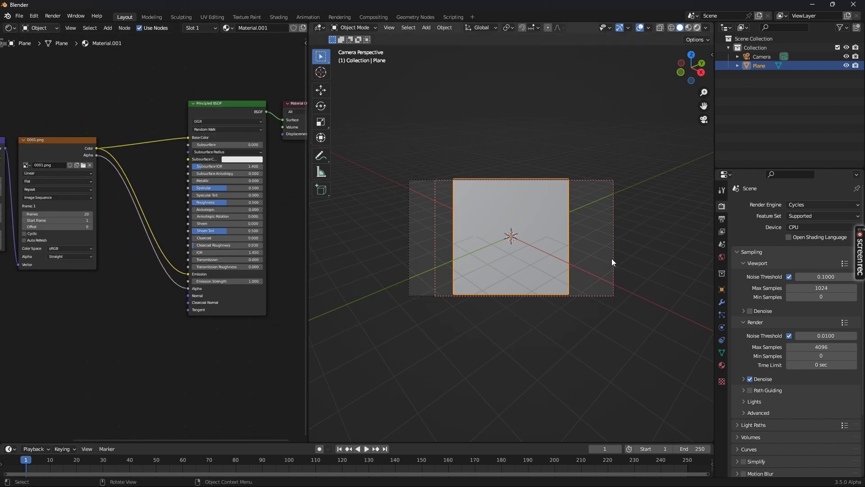
- Switch the camera viewport to rendered shading and set the scene's end frame to 20
key("z")
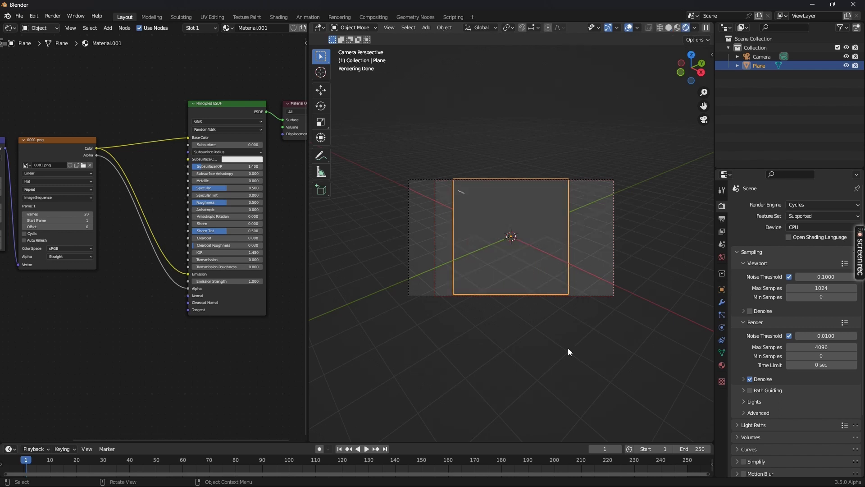
left_click(675, 449)
type("20")
key("Return")
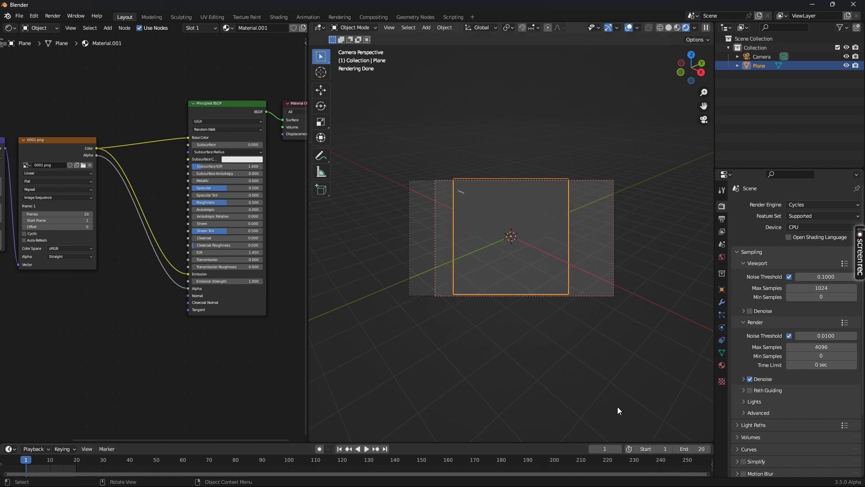
- Play the animation in the rendered viewport to check the image sequence on the plane, and stop playback
key("F3")
key("Escape")
key("space")
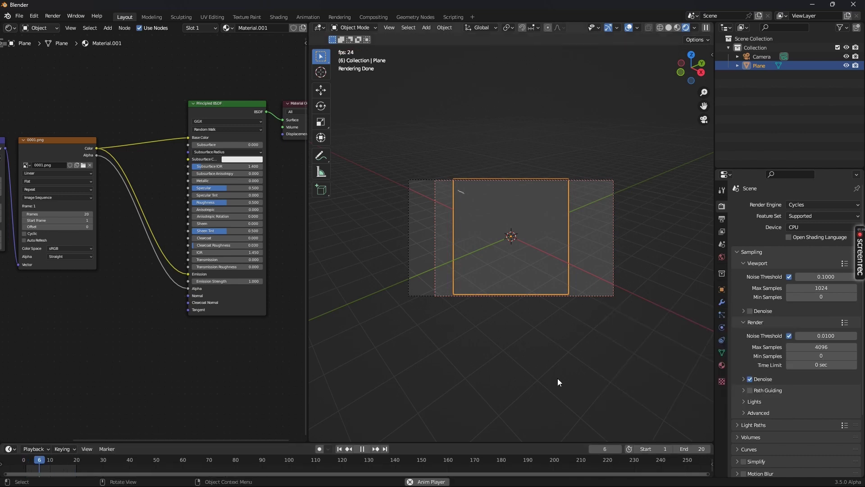
key("F3")
key("Escape")
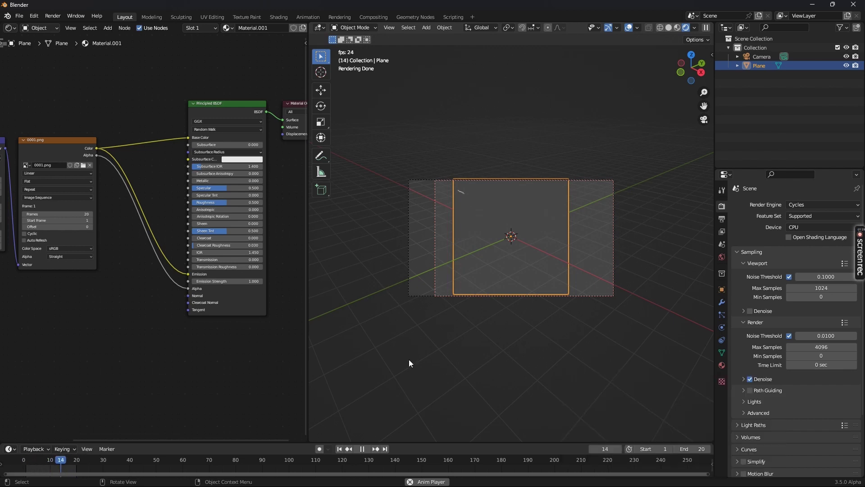
key("space")
- Enable Auto Refresh on the Image Texture node of the plane's material
scroll(79, 285, "up", 2)
middle_click_drag(79, 285, 210, 269)
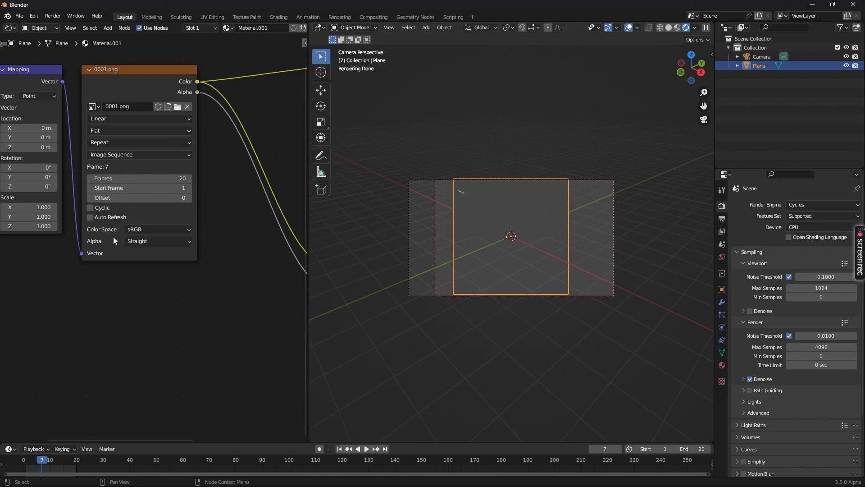
left_click(90, 218)
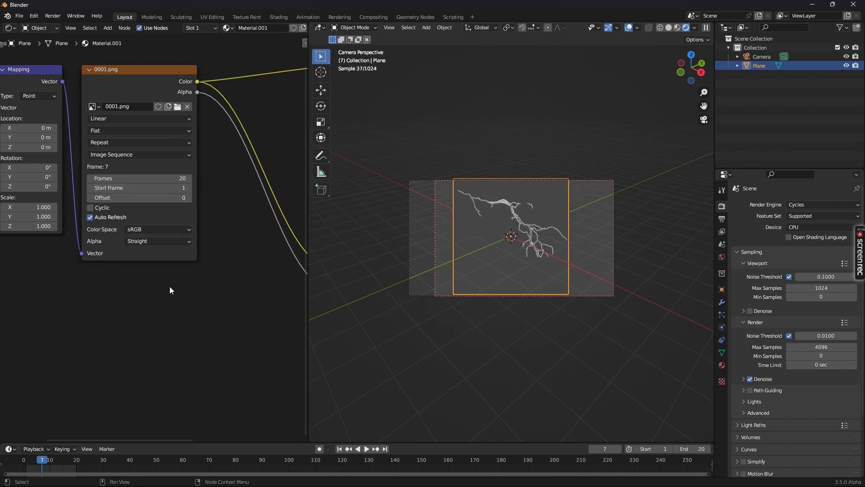
- Return to the first frame and replay the animation with the plane enlarged in the viewport
key("shift+Left")
scroll(539, 346, "up", 3)
key("space")
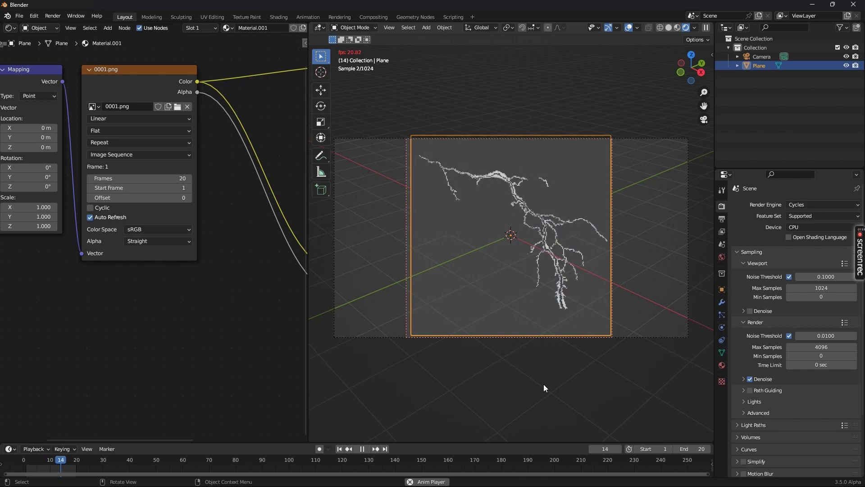